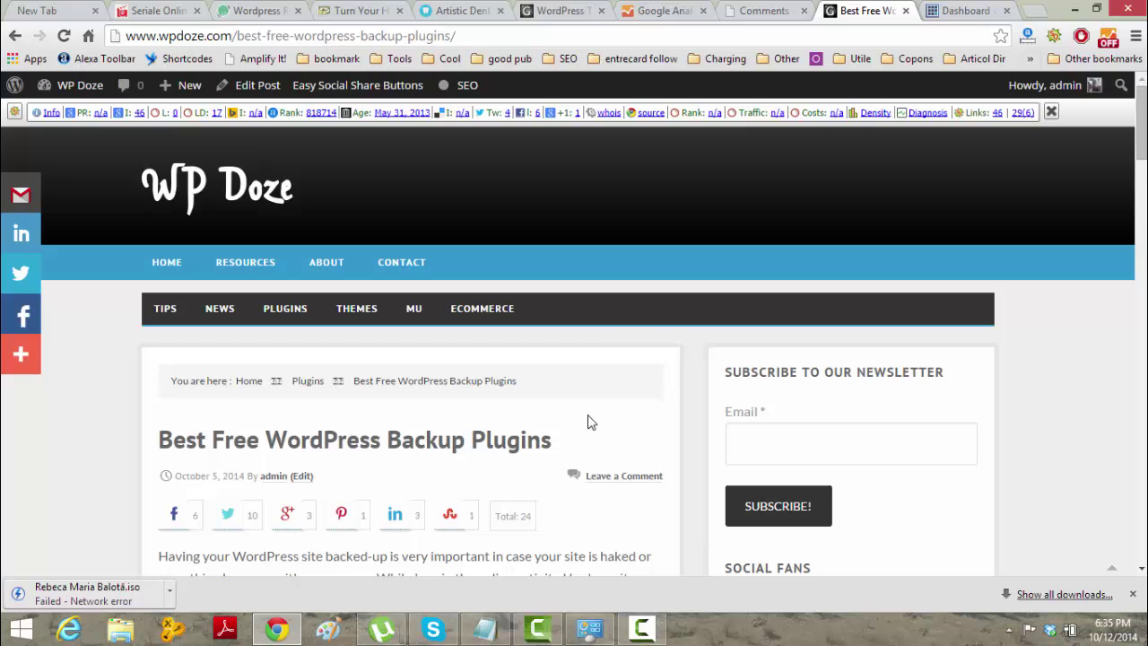
Step: Scroll the backup-plugins article down to the UpdraftPlus Backup and Restoration section
scroll(611, 337, down, 1)
scroll(615, 342, down, 1)
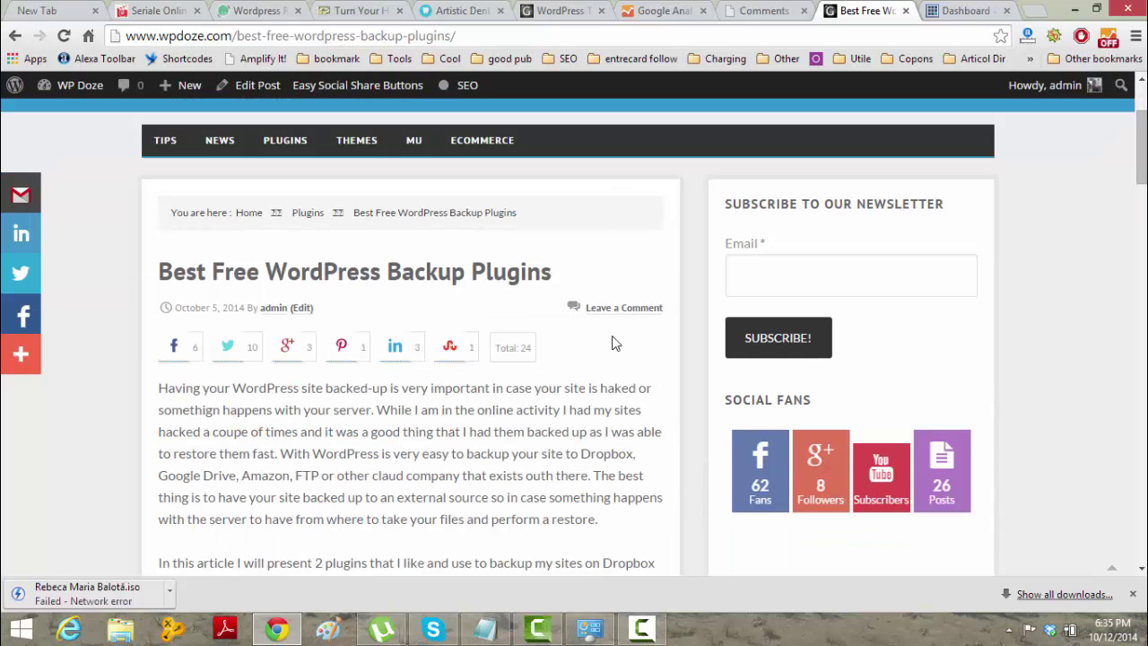
scroll(614, 341, down, 2)
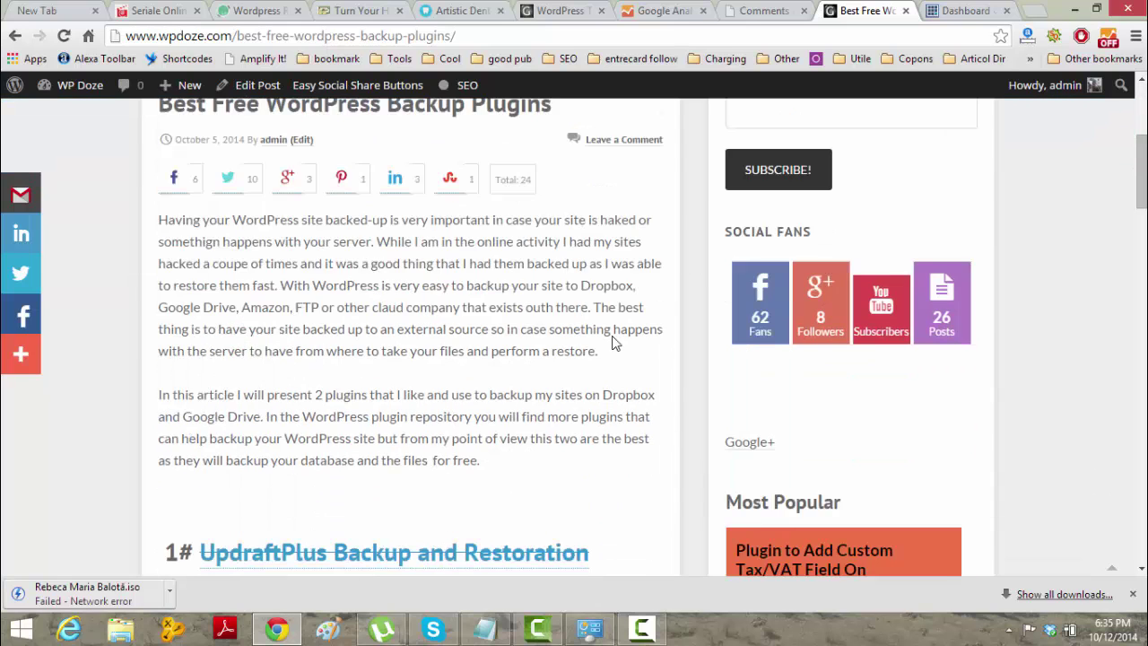
scroll(610, 322, down, 1)
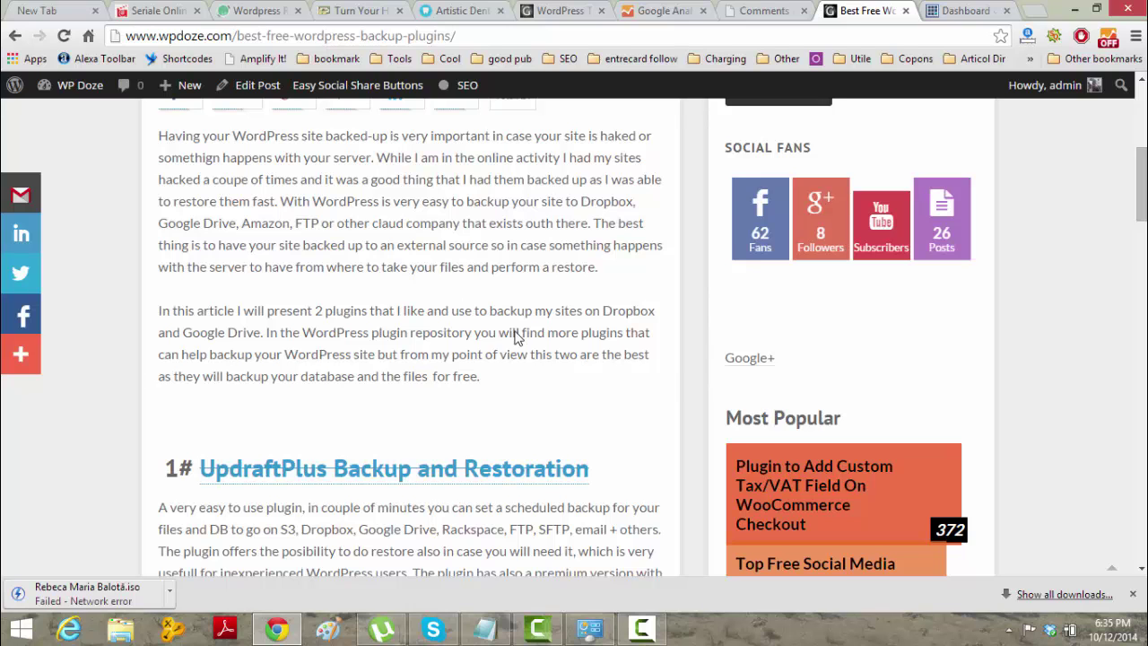
Step: From the admin dashboard, search Add Plugins for UpdraftPlus
click(959, 11)
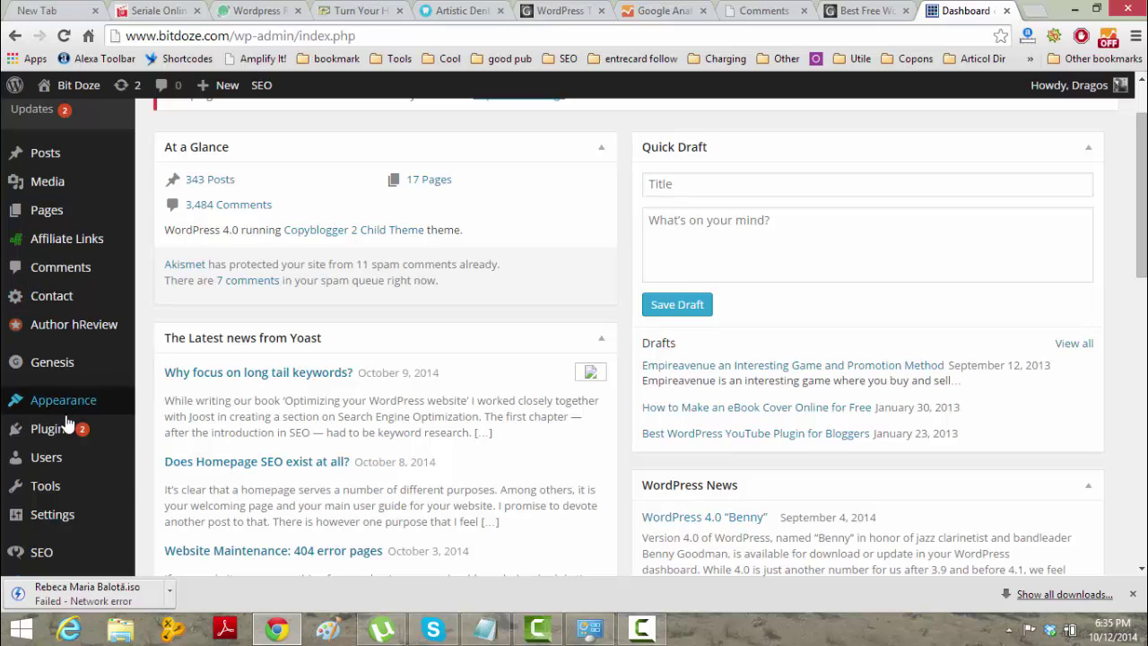
mouse_move(50, 427)
click(180, 455)
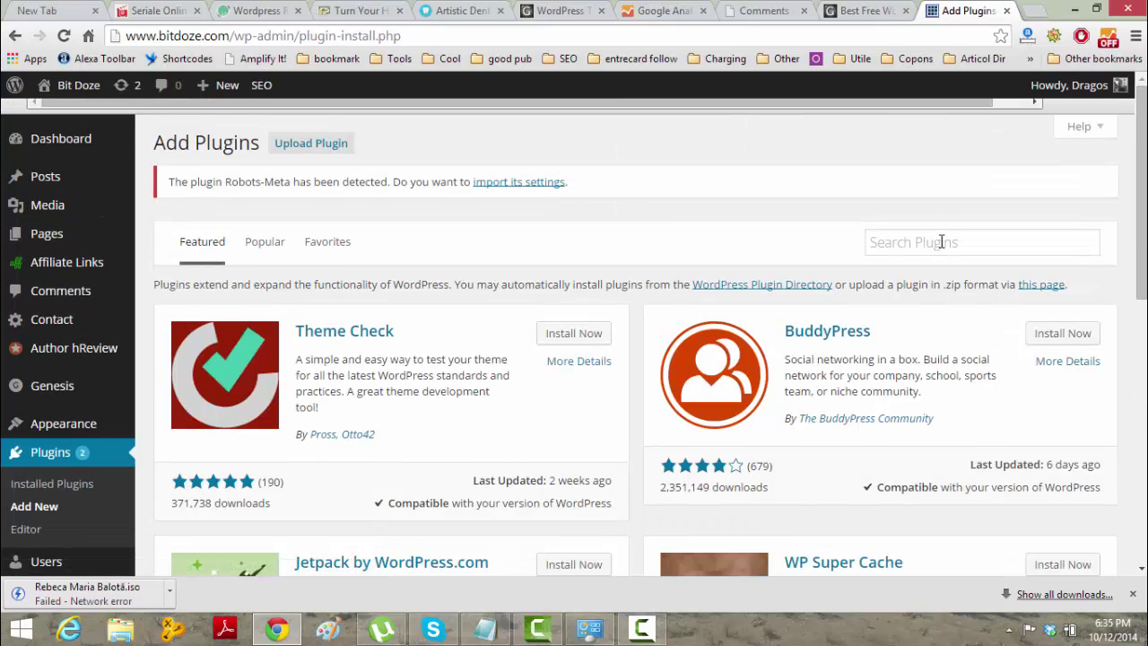
click(940, 241)
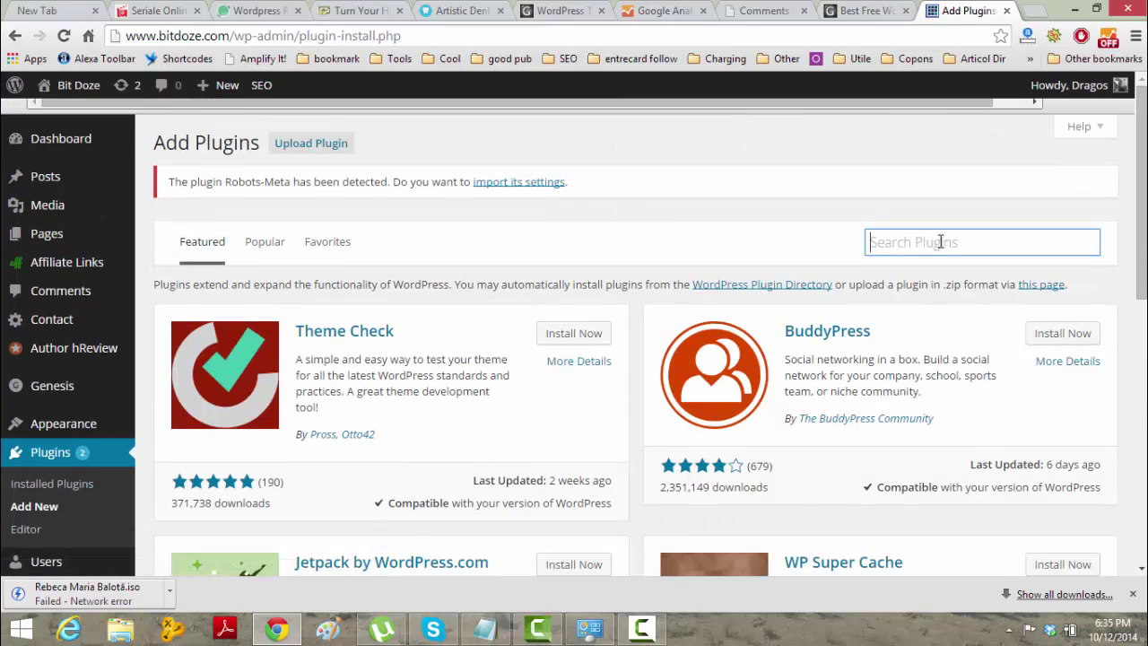
text(up)
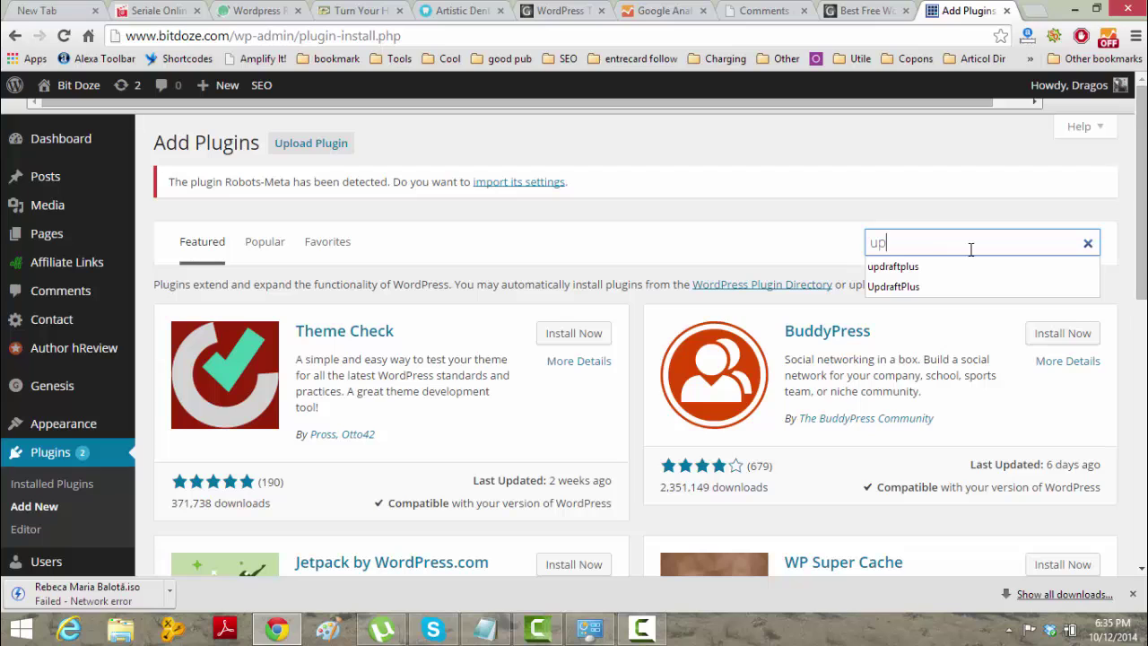
click(956, 287)
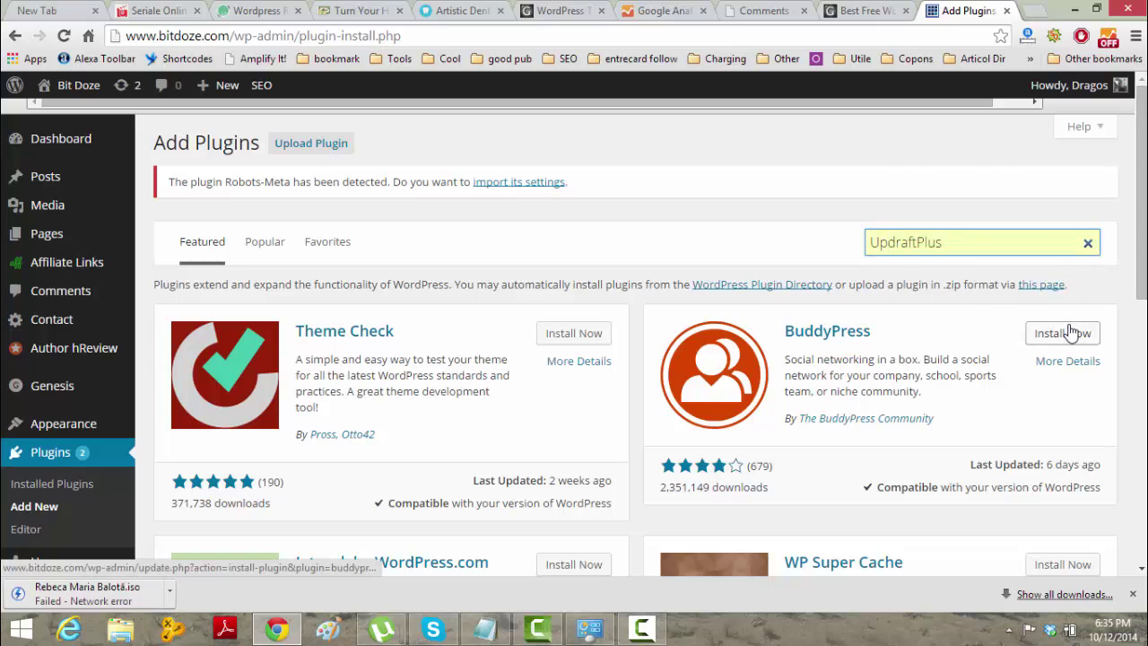
click(1034, 243)
key(Return)
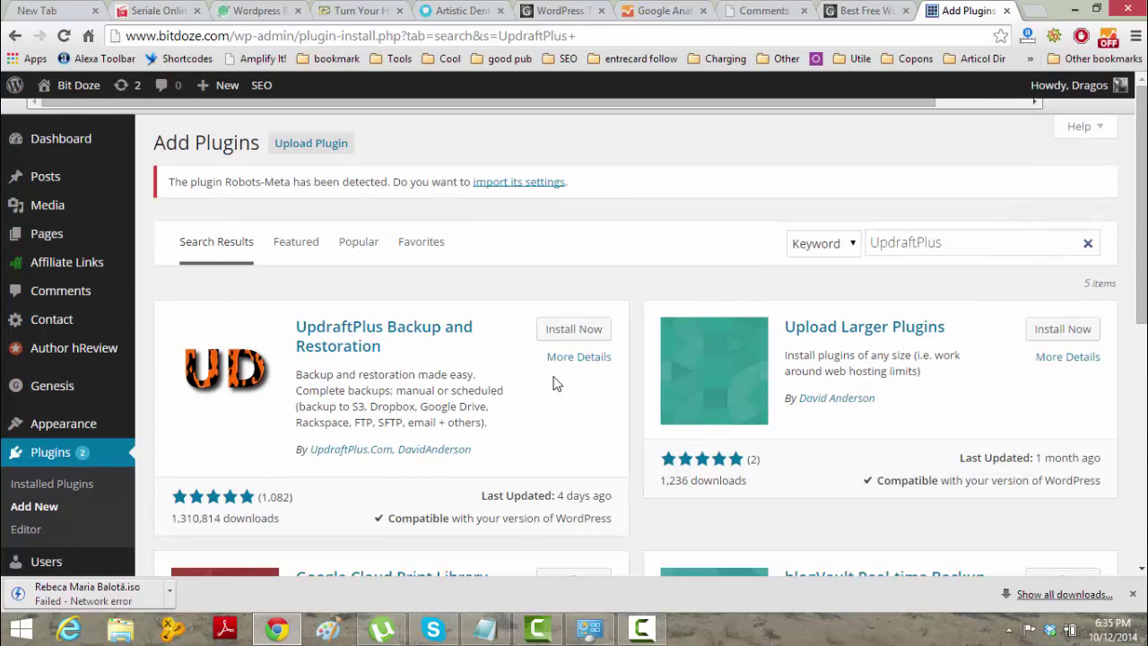
Step: Install UpdraftPlus Backup and Restoration 1.9.26, confirm, and activate it
click(584, 330)
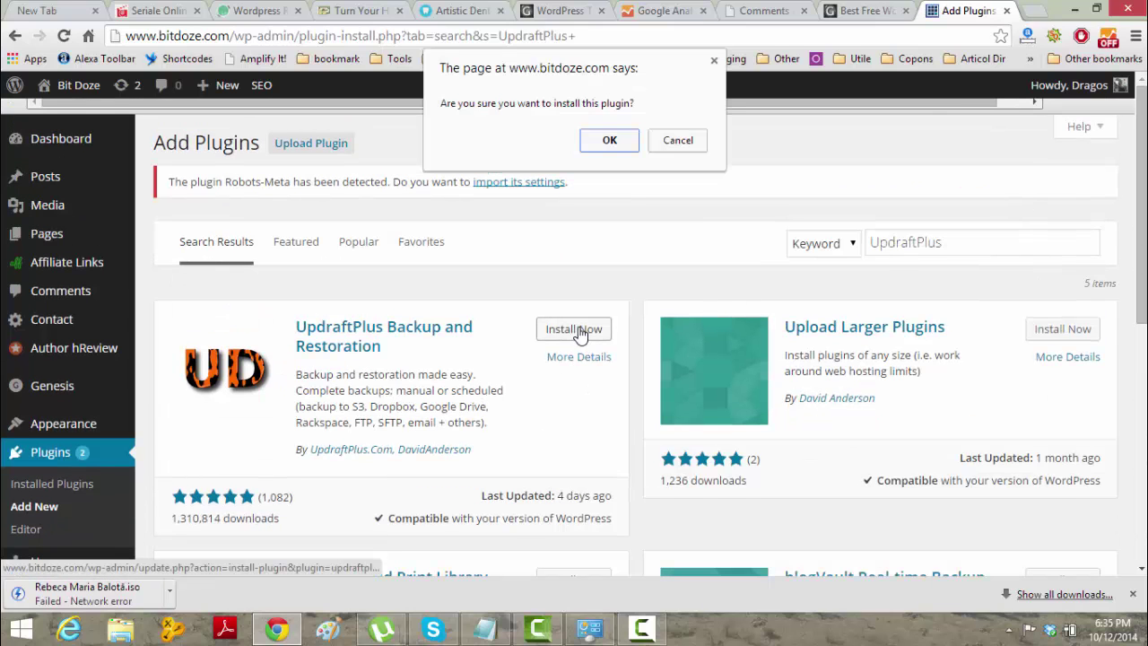
click(616, 146)
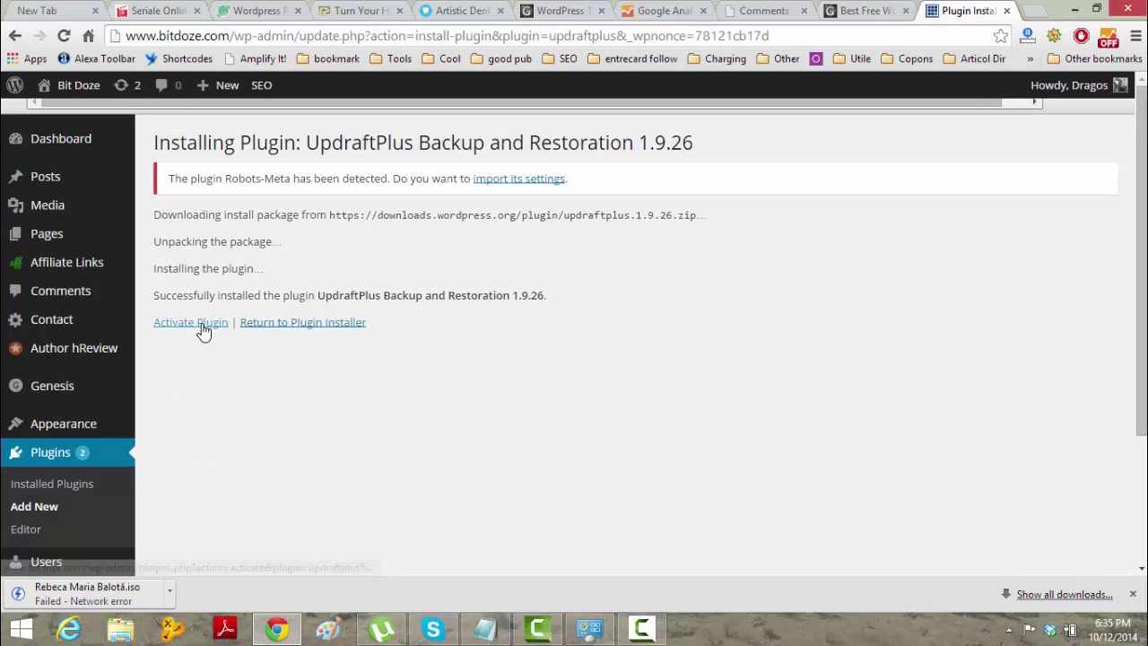
click(204, 331)
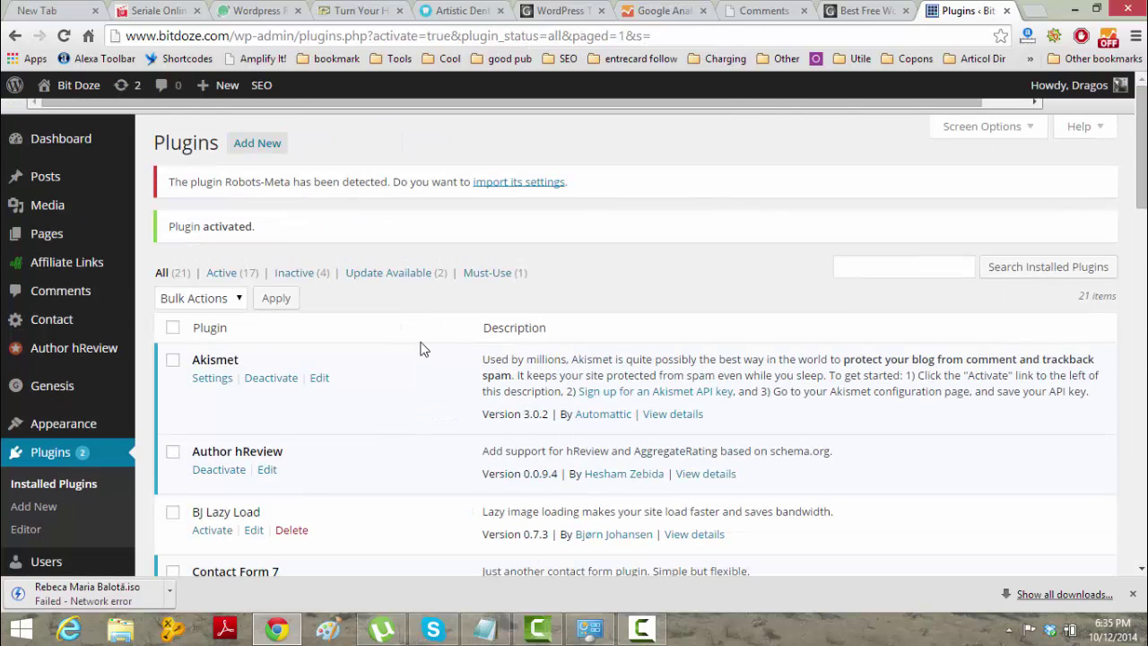
scroll(427, 339, down, 2)
scroll(422, 328, down, 3)
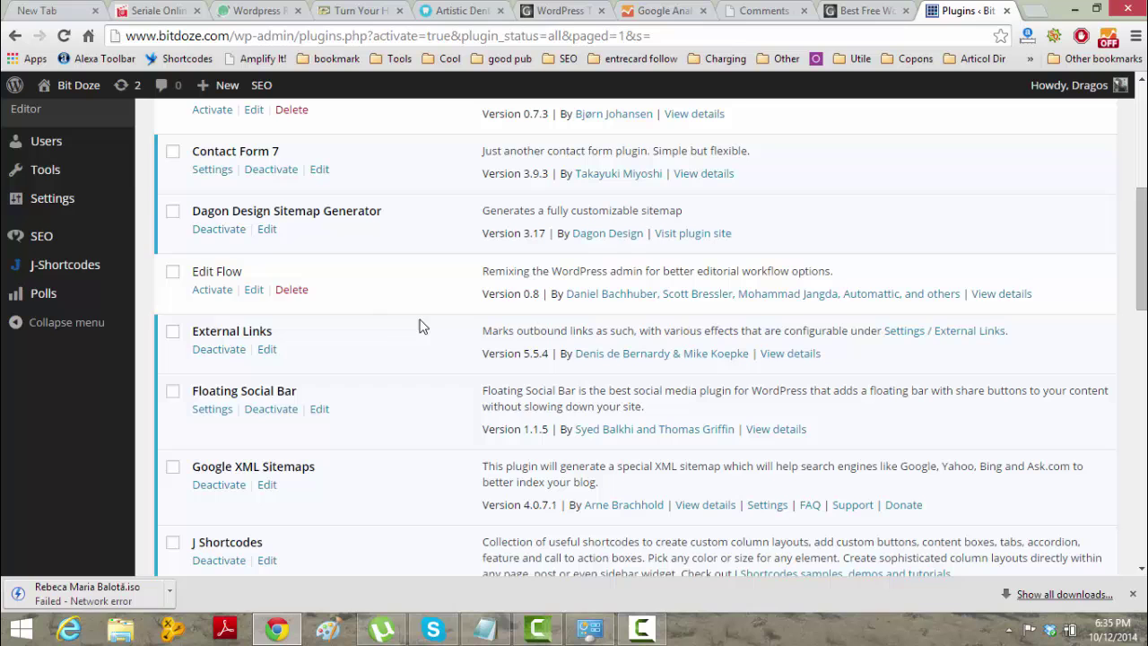
mouse_move(52, 198)
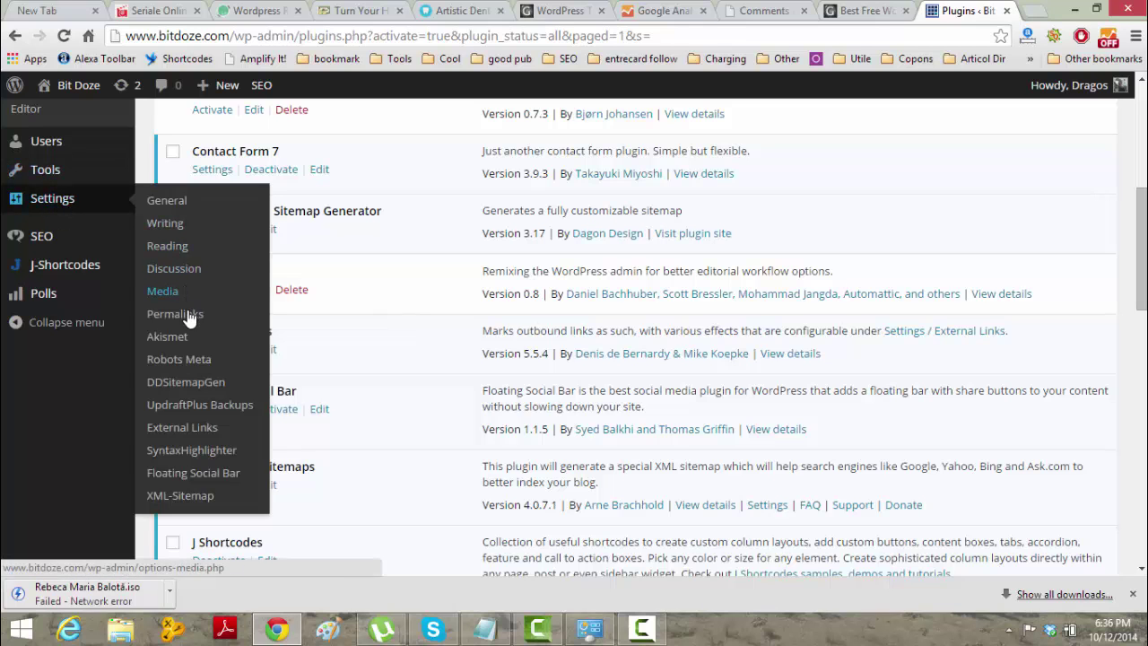
Step: Open Settings > UpdraftPlus Backups and review its current backup status
click(199, 405)
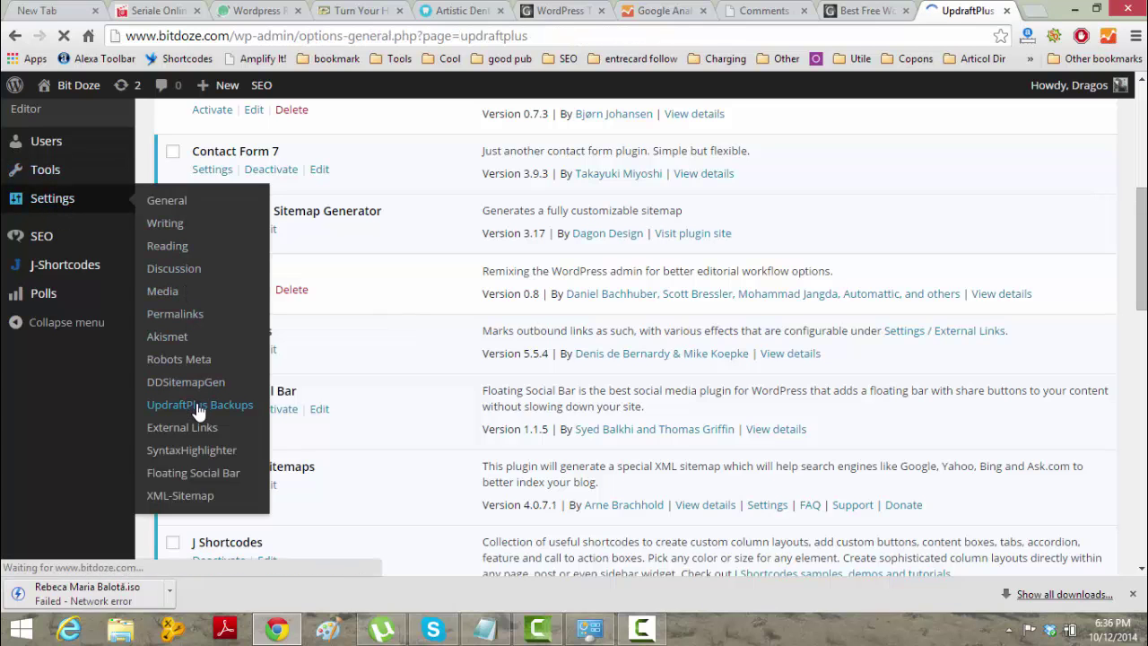
scroll(326, 272, down, 2)
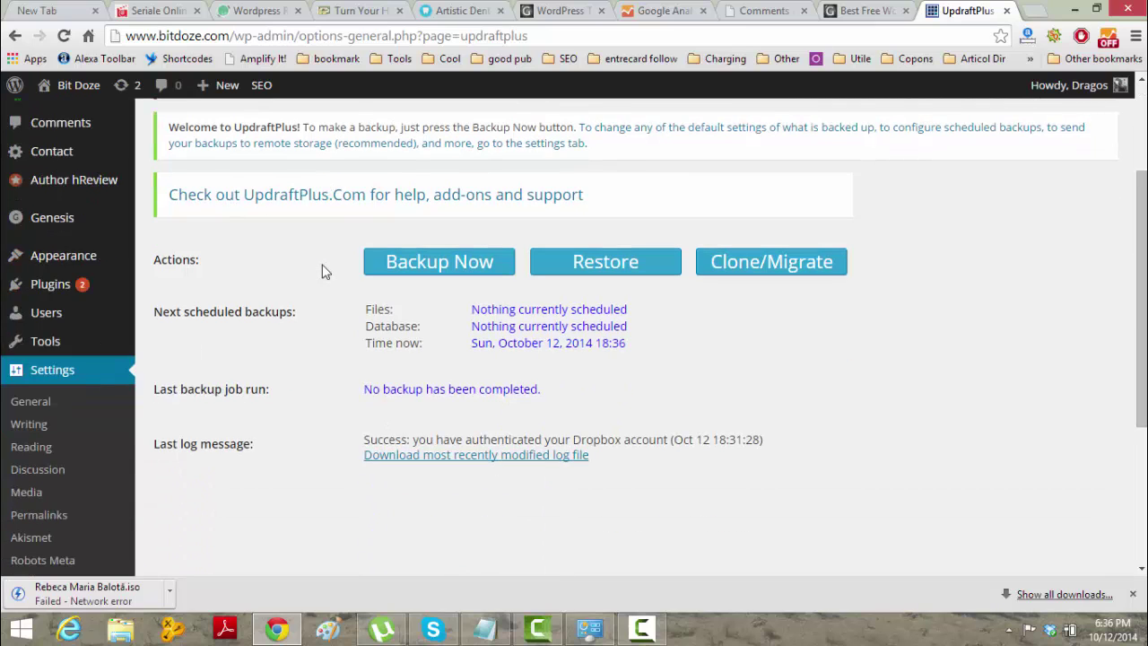
scroll(324, 272, up, 2)
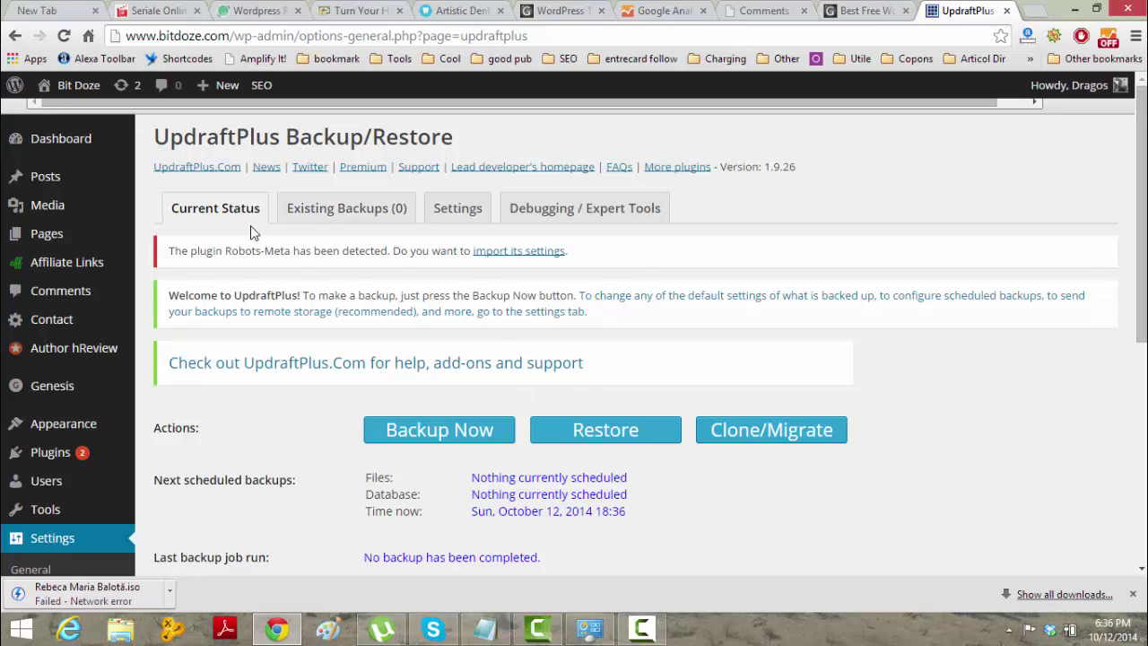
Step: On the UpdraftPlus Settings tab, set file backups to Daily, keeping 6 copies
click(440, 215)
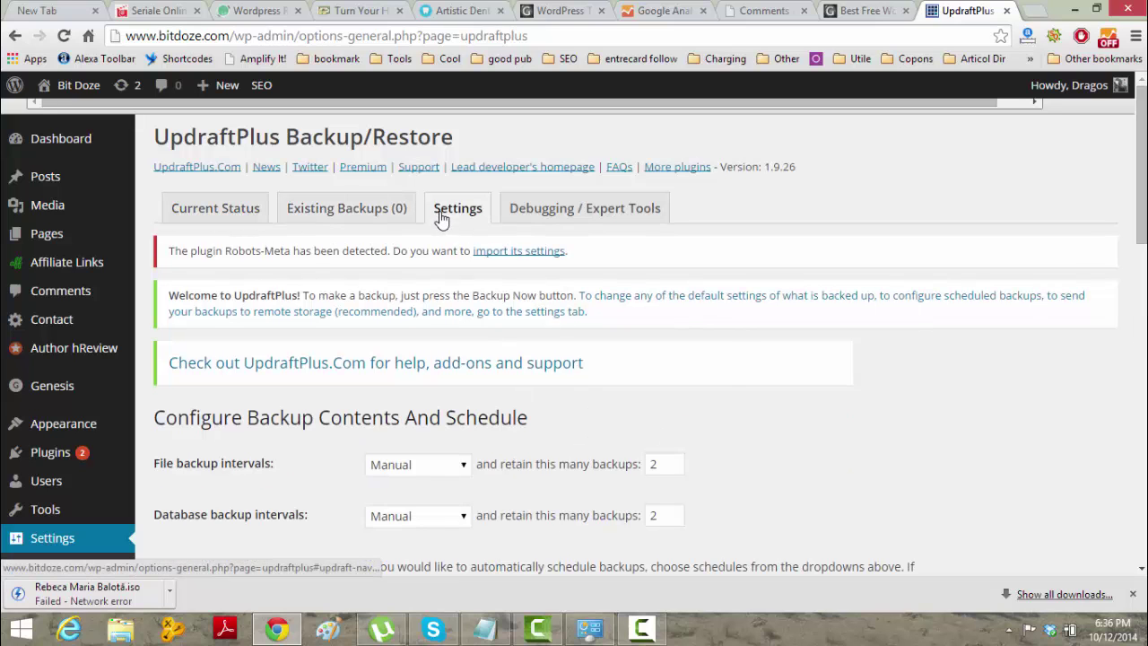
scroll(724, 361, down, 3)
scroll(724, 362, down, 4)
scroll(725, 361, down, 1)
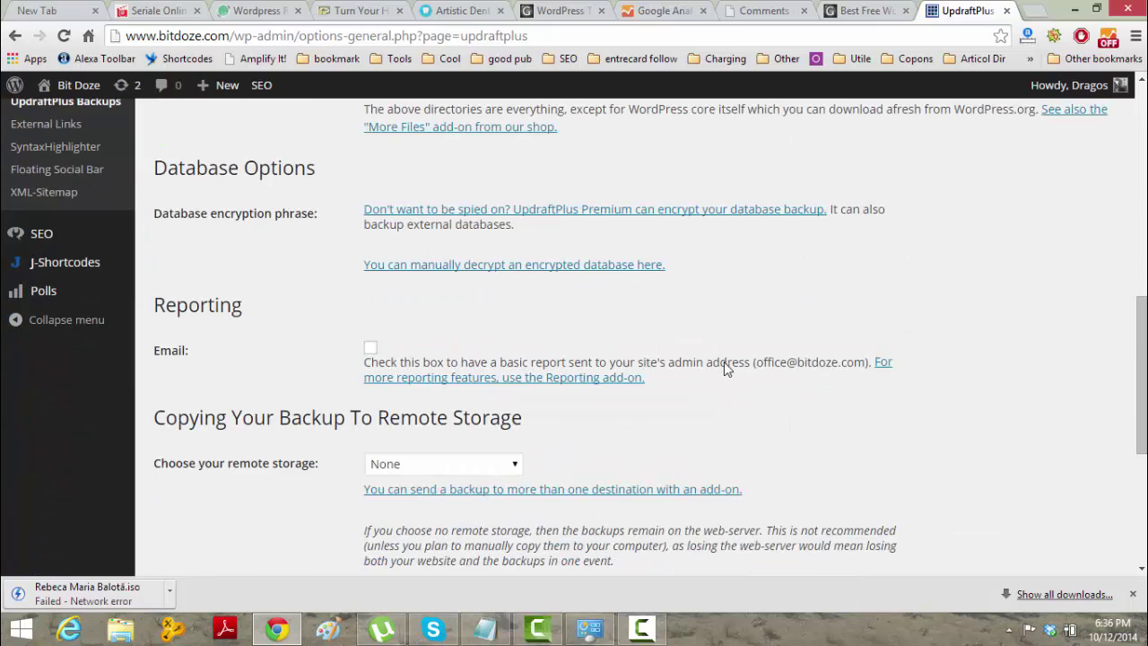
scroll(724, 364, down, 2)
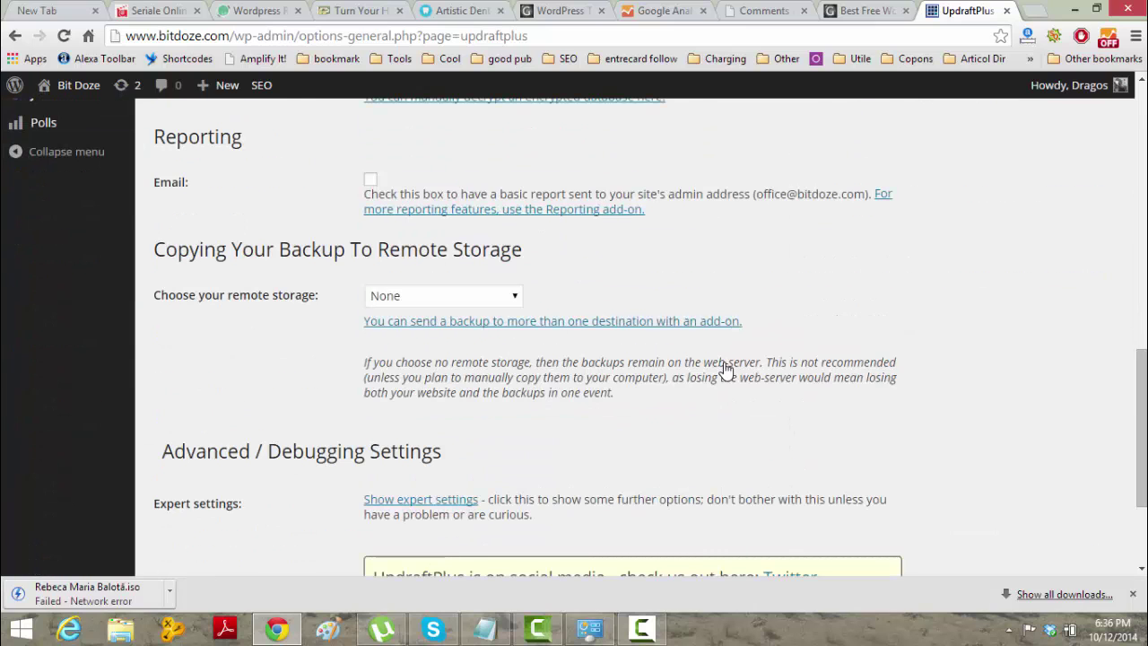
scroll(724, 363, up, 1)
scroll(725, 363, up, 5)
scroll(726, 366, up, 4)
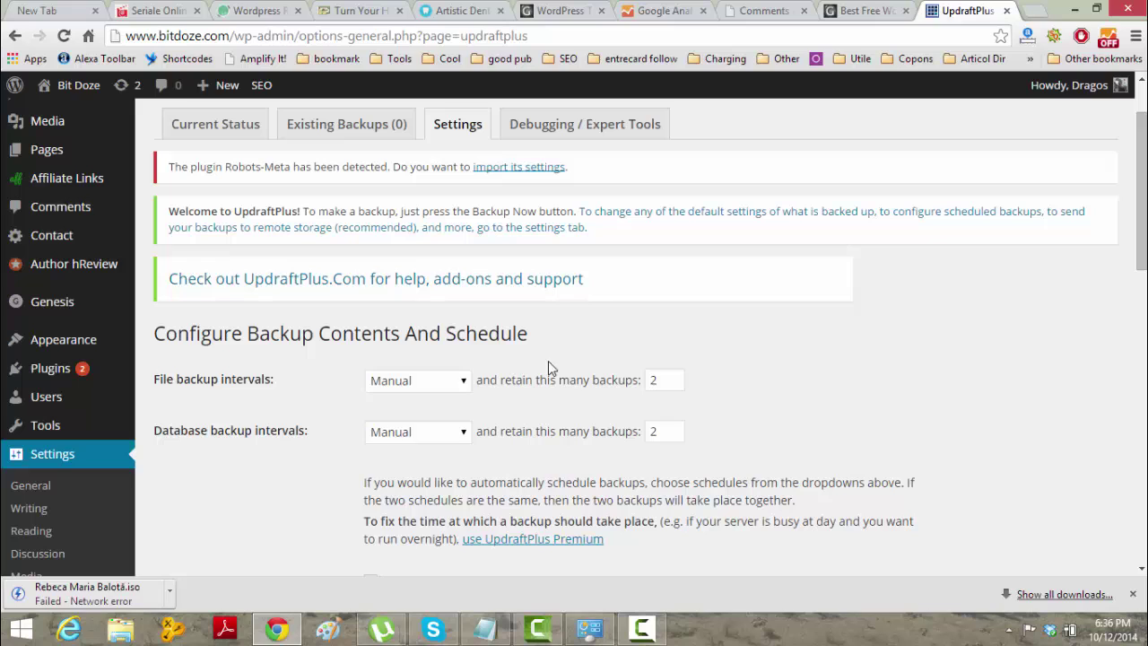
click(452, 385)
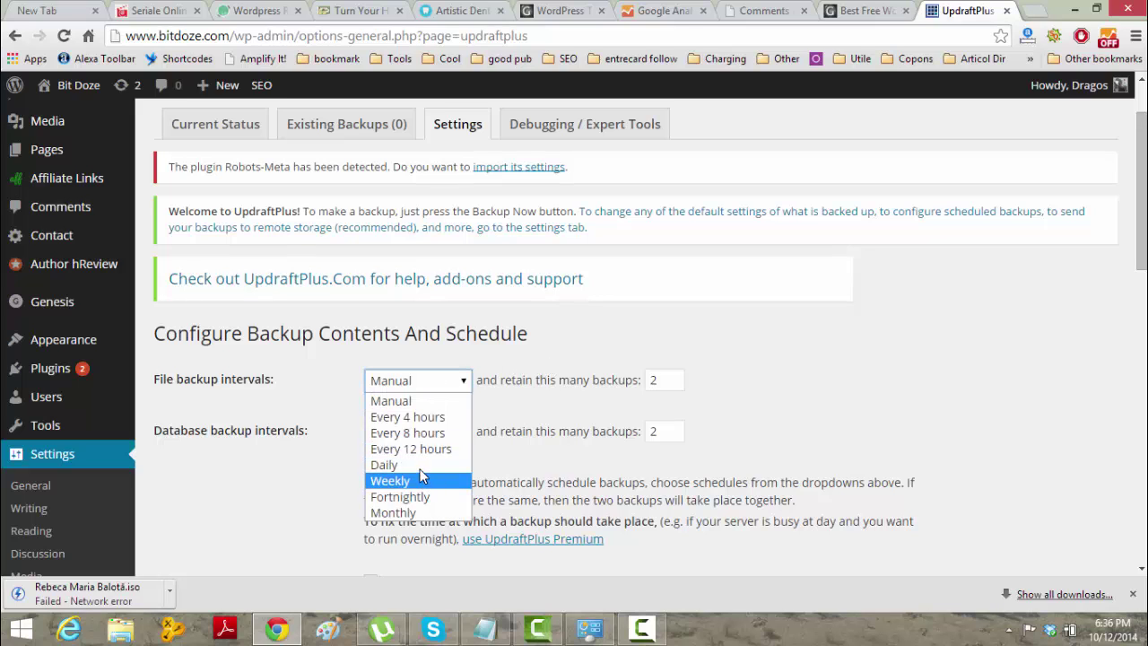
click(386, 464)
click(656, 383)
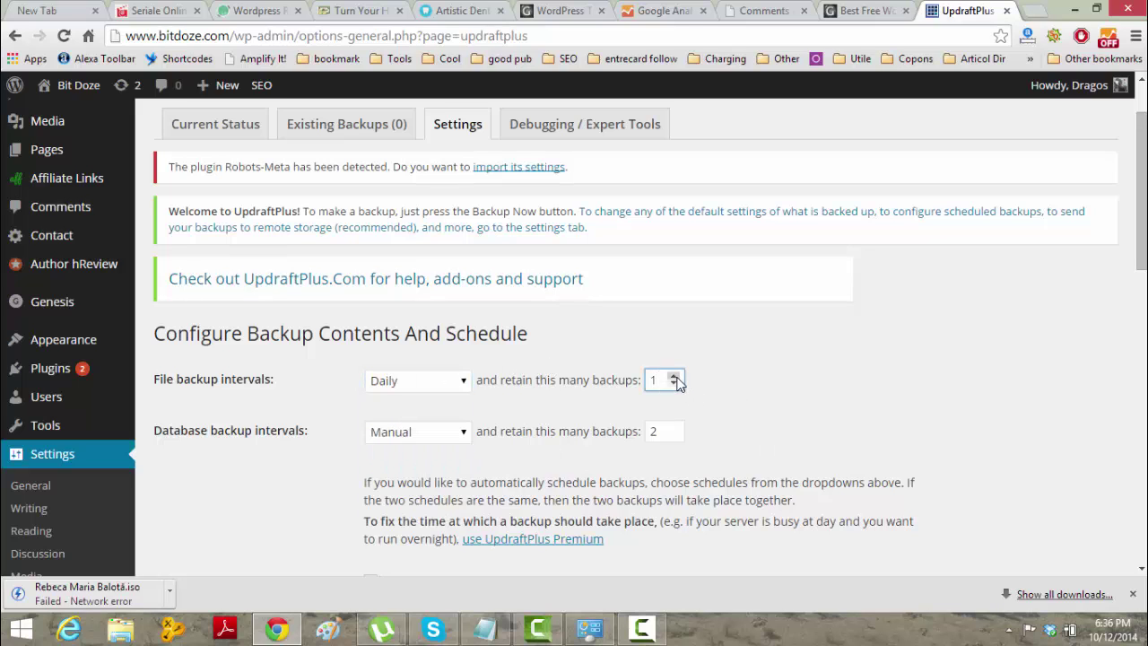
click(673, 376)
click(673, 375)
click(673, 376)
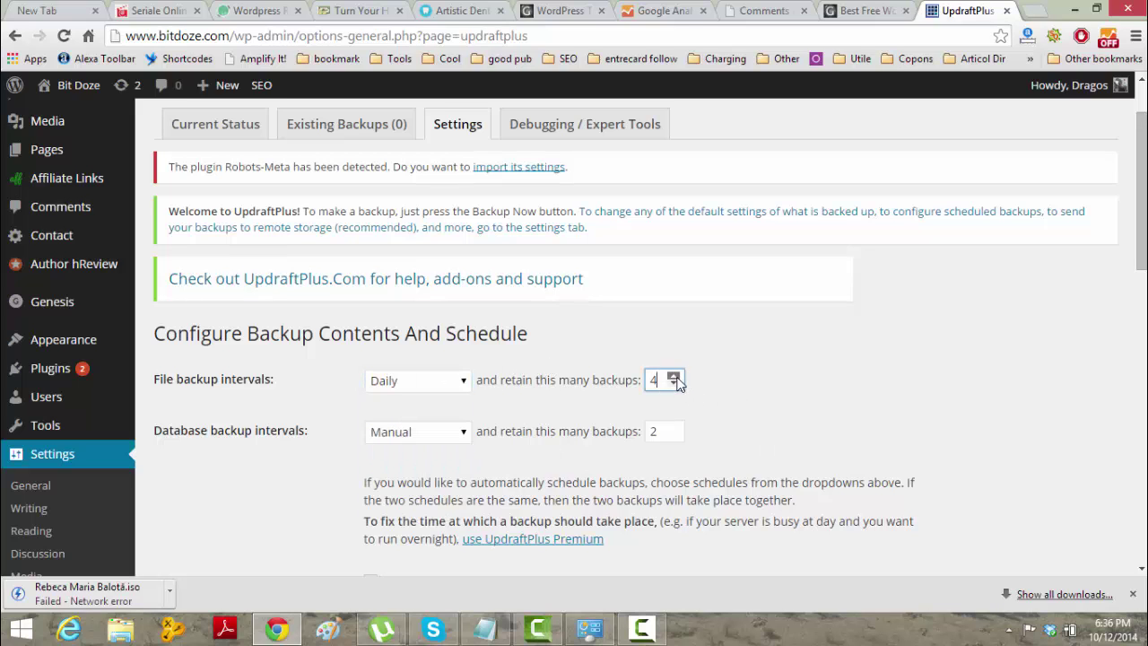
Step: Set database backups to Daily, keeping 6 copies
click(461, 434)
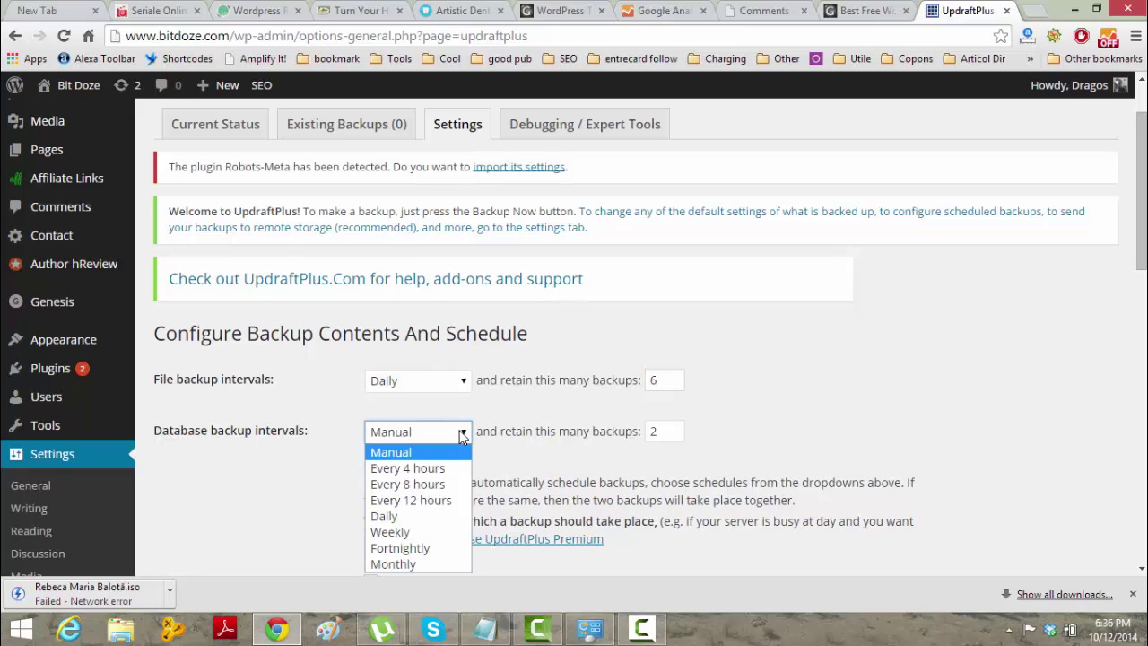
click(421, 517)
double_click(645, 433)
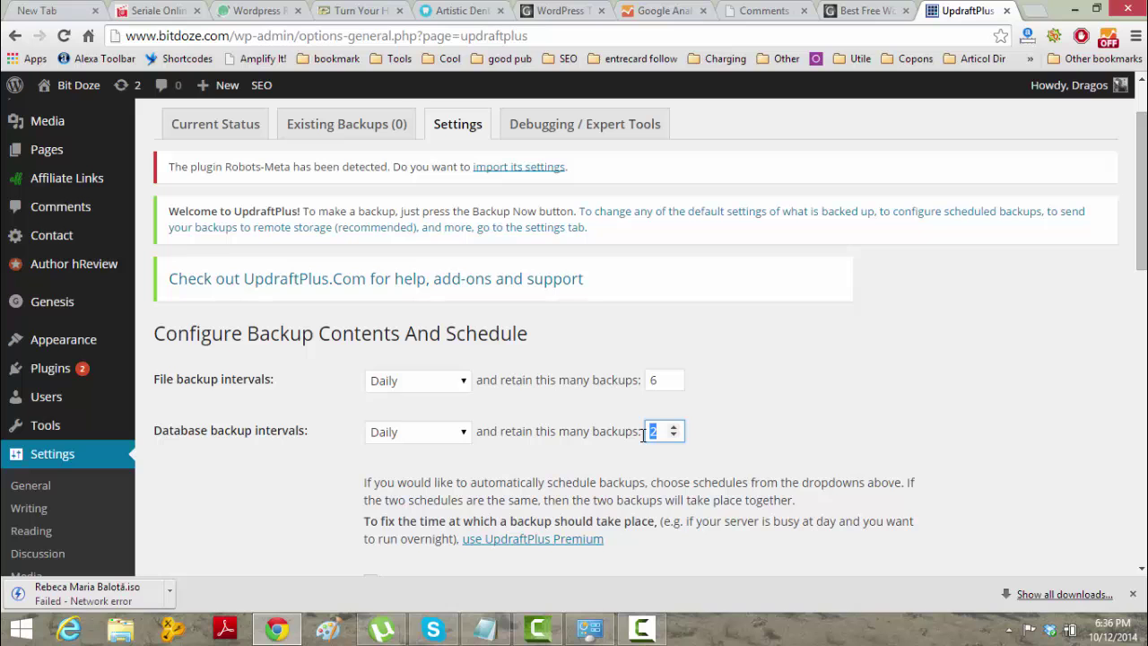
text(6)
scroll(724, 402, down, 2)
scroll(583, 323, down, 1)
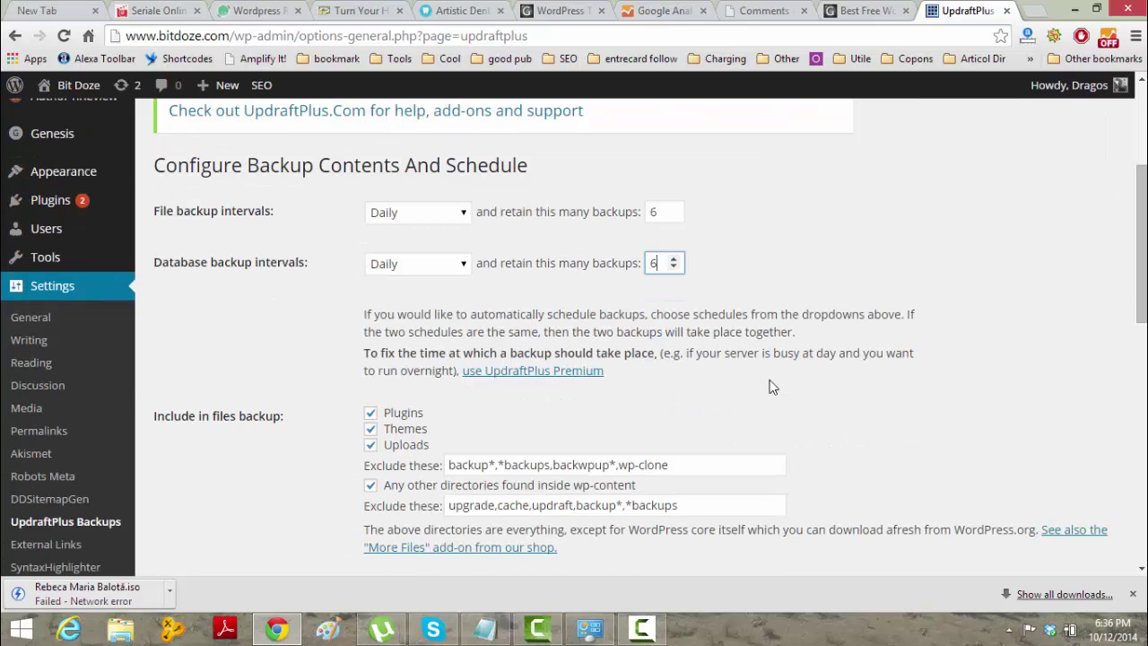
scroll(442, 253, down, 2)
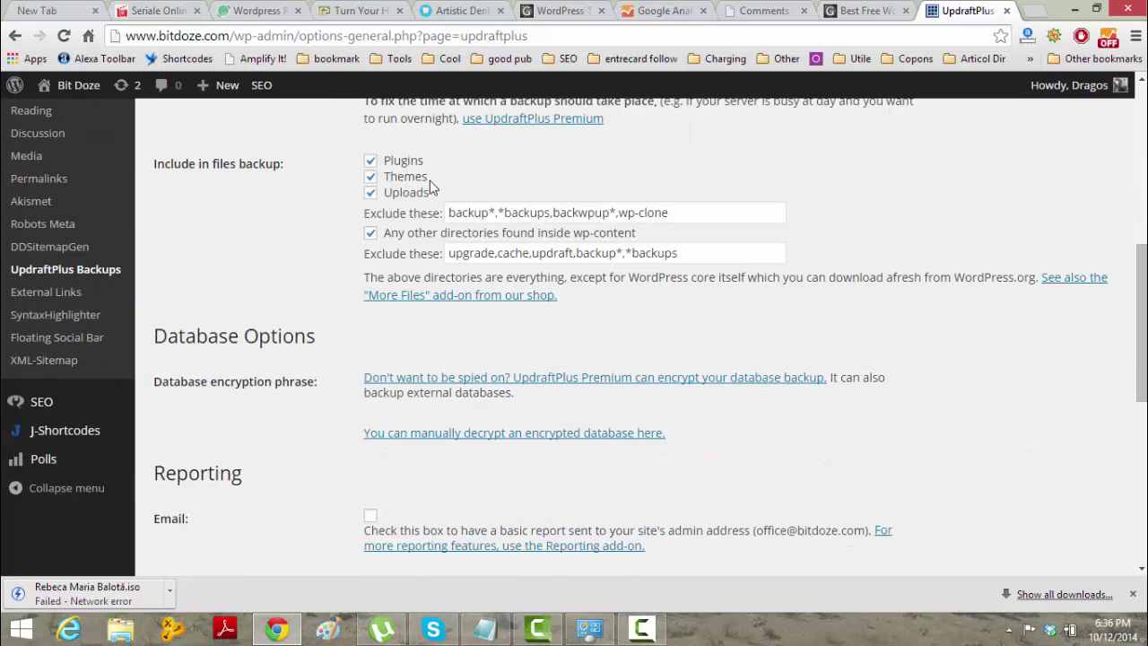
scroll(546, 176, down, 1)
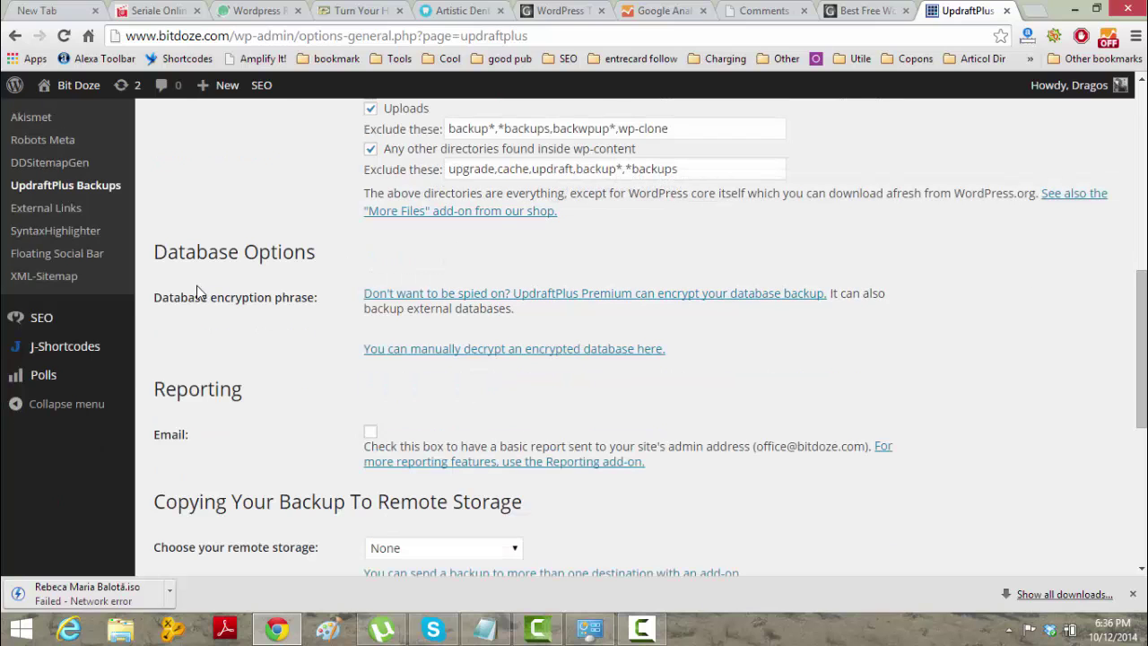
scroll(294, 267, down, 1)
scroll(294, 275, down, 1)
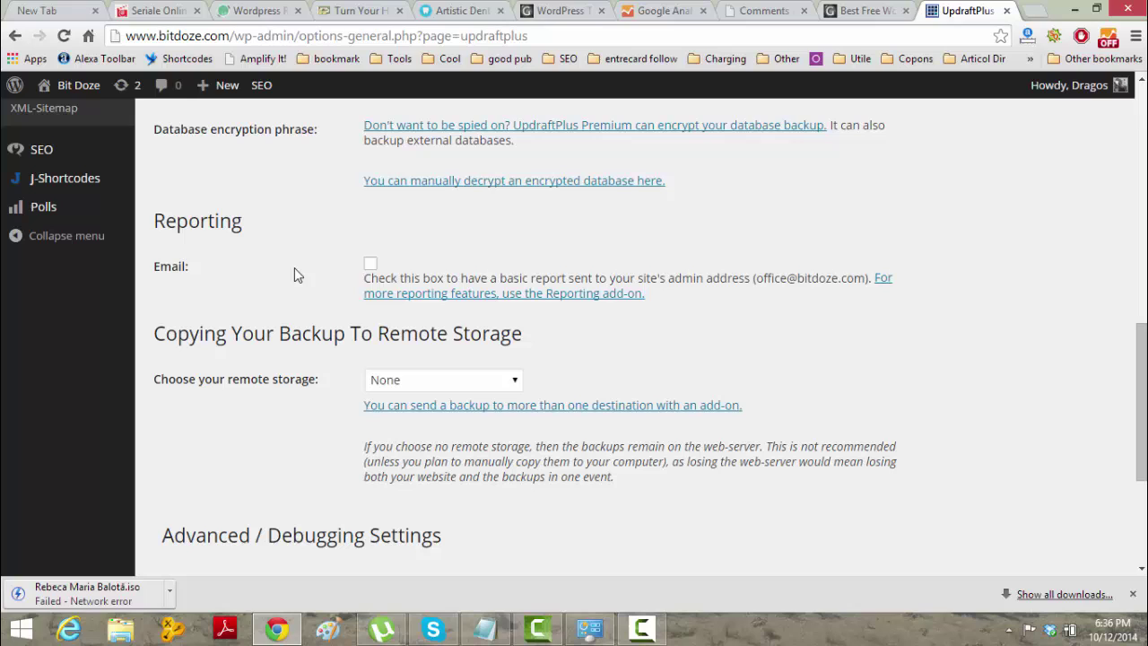
Step: Enable email backup reports and choose Dropbox as the remote storage
click(371, 264)
click(427, 382)
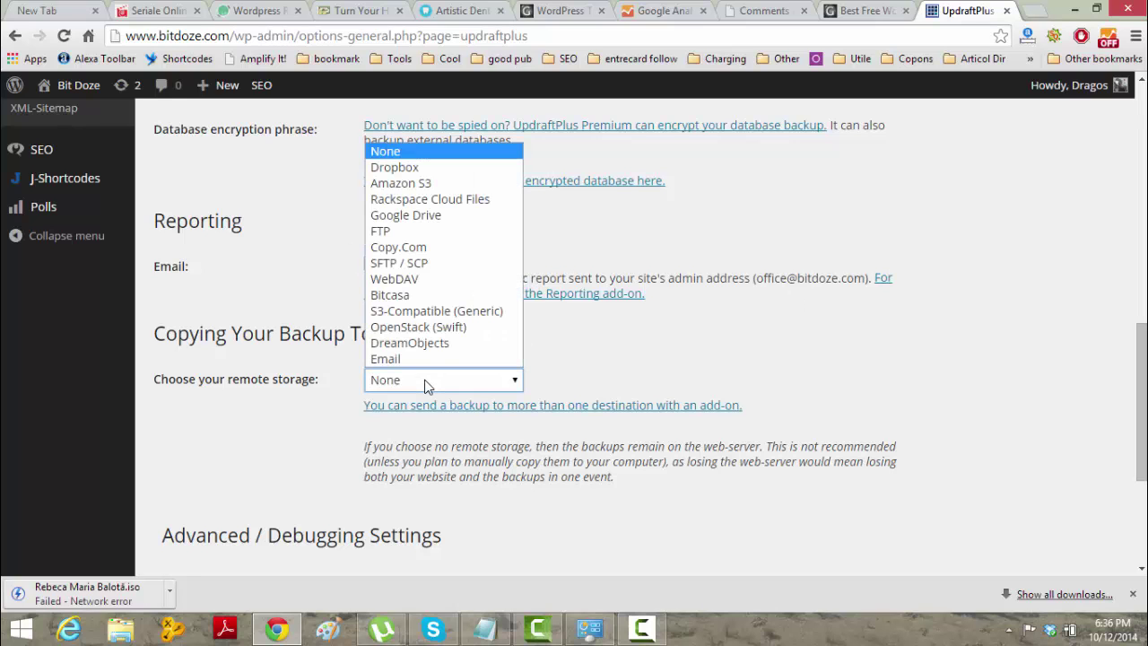
click(427, 383)
click(427, 383)
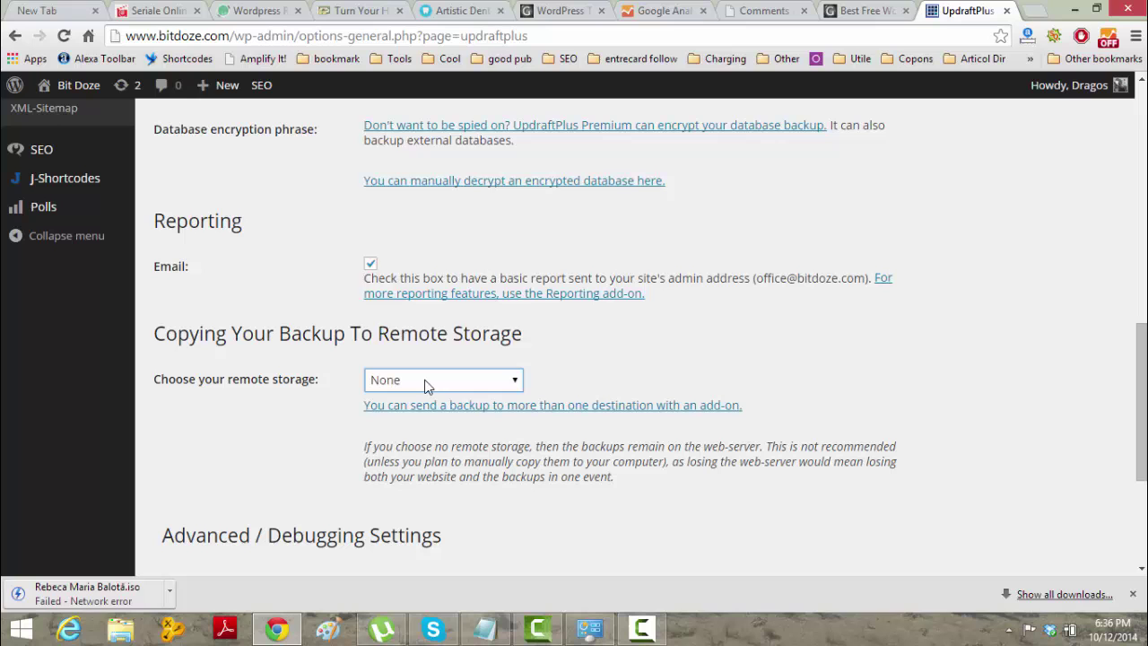
click(427, 383)
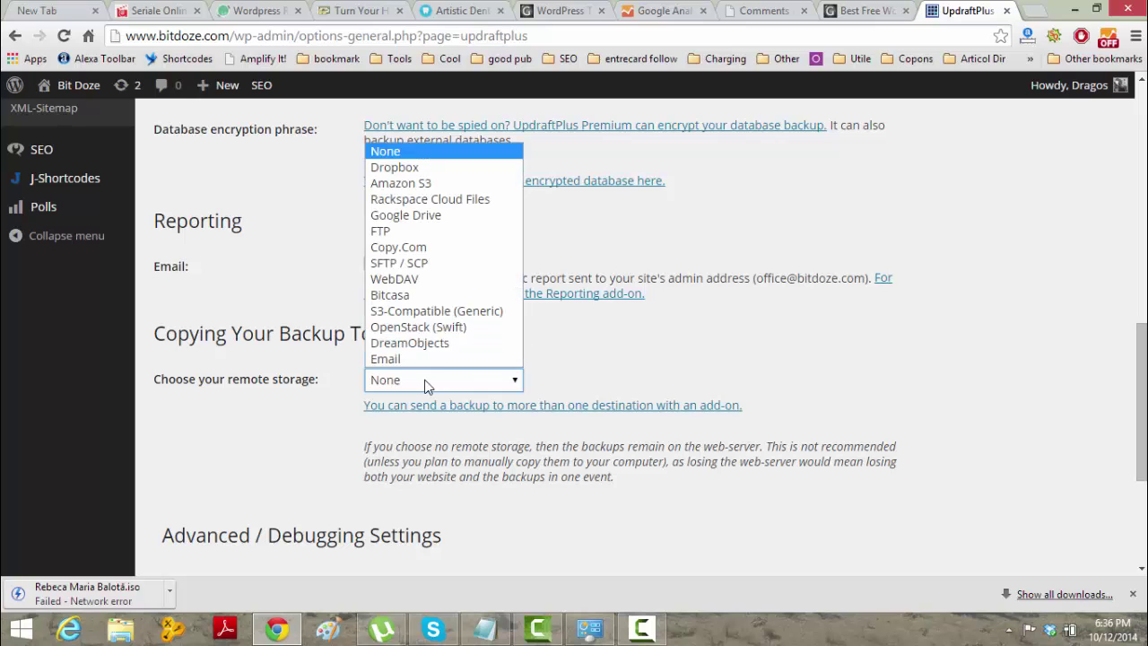
click(399, 166)
Step: Follow the link to authenticate the site with Dropbox
scroll(430, 228, down, 3)
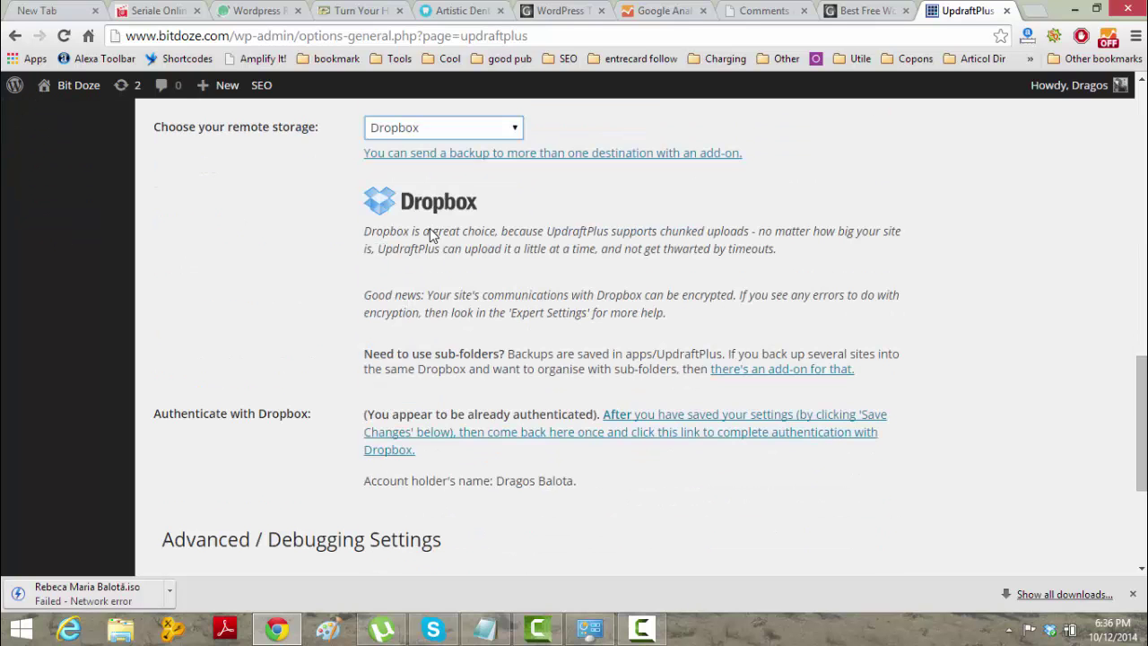
drag(489, 417, 588, 417)
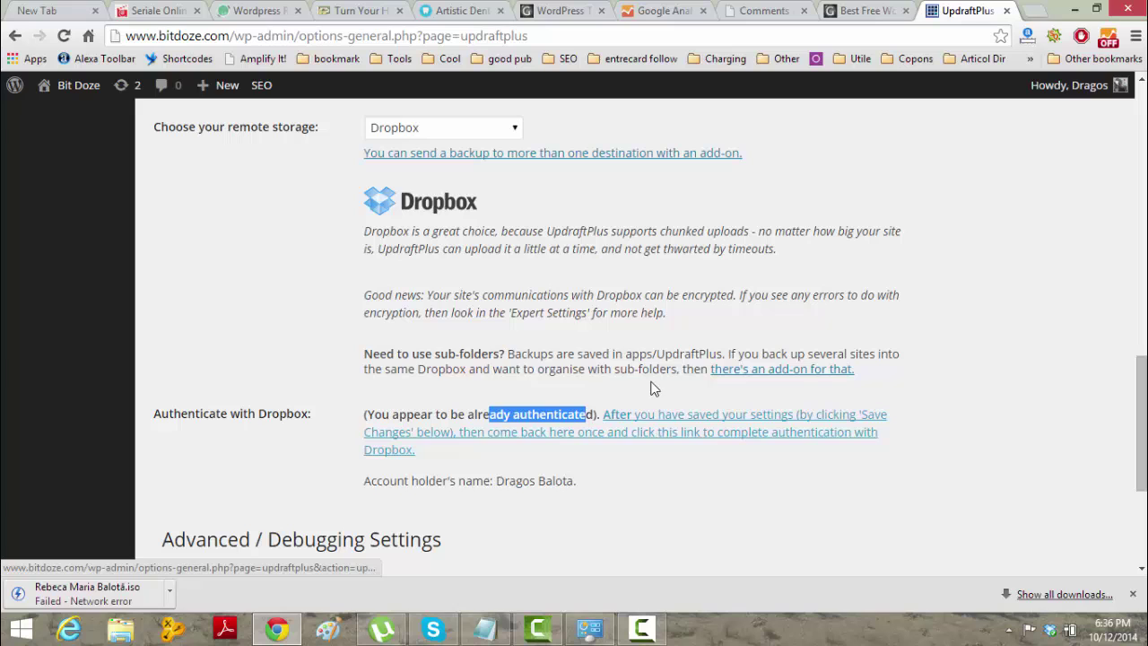
click(630, 435)
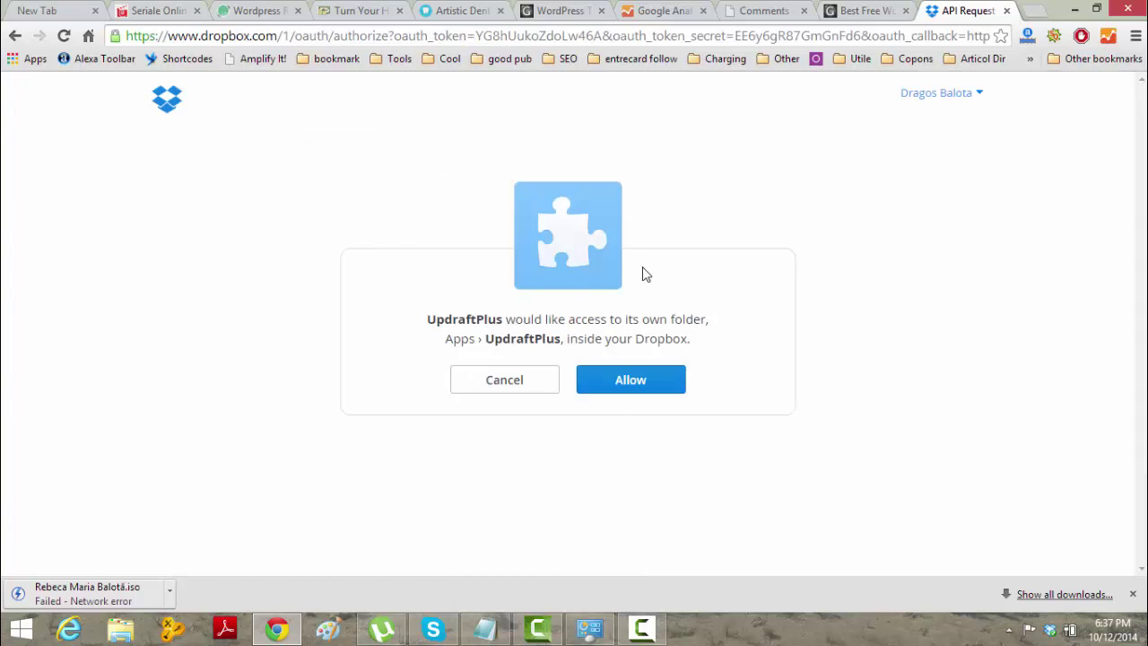
Step: Allow UpdraftPlus access to its own Dropbox app folder
click(633, 382)
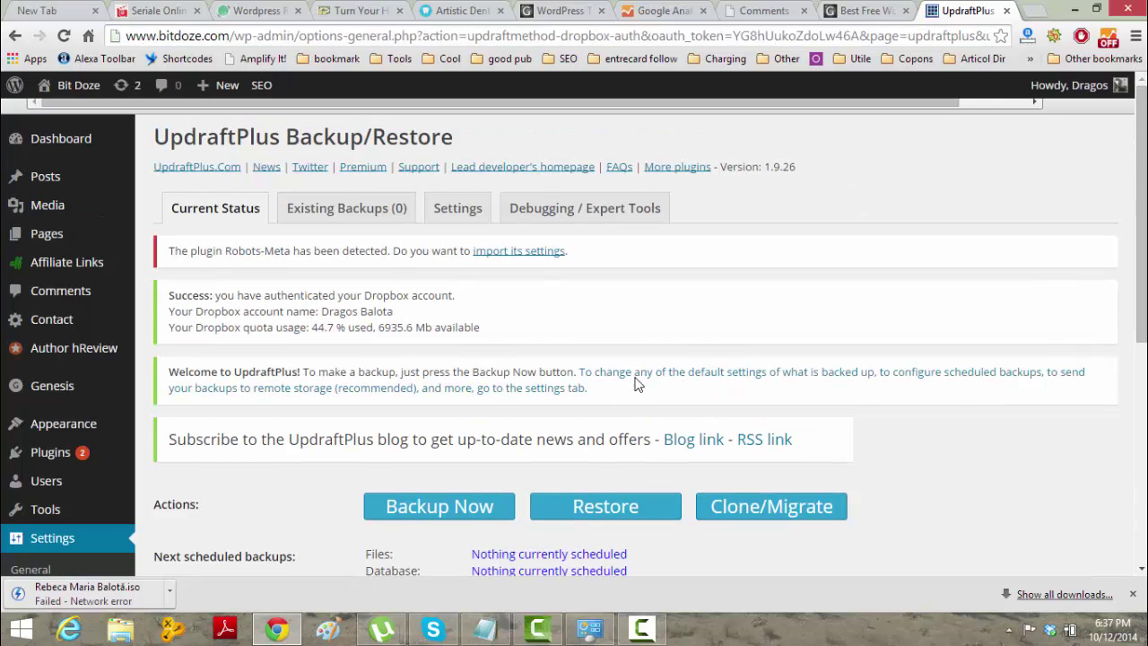
Step: On the Settings tab, set file backups to Daily, keeping 6 copies
scroll(636, 384, down, 3)
scroll(759, 431, up, 3)
click(467, 212)
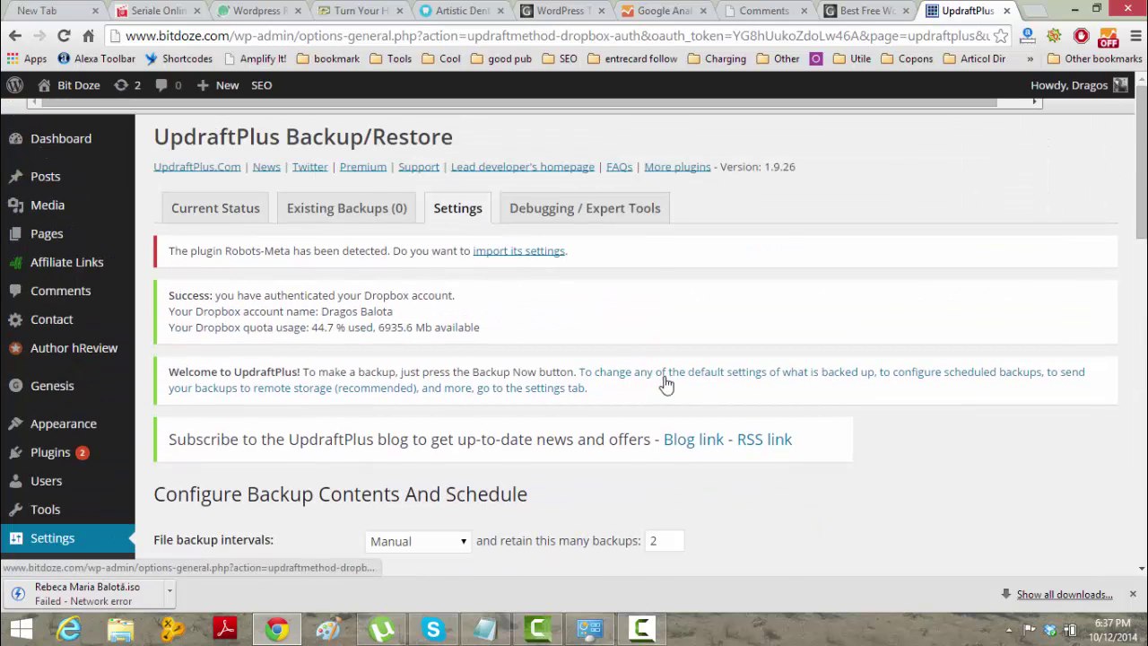
scroll(690, 377, down, 1)
scroll(717, 359, down, 1)
click(408, 375)
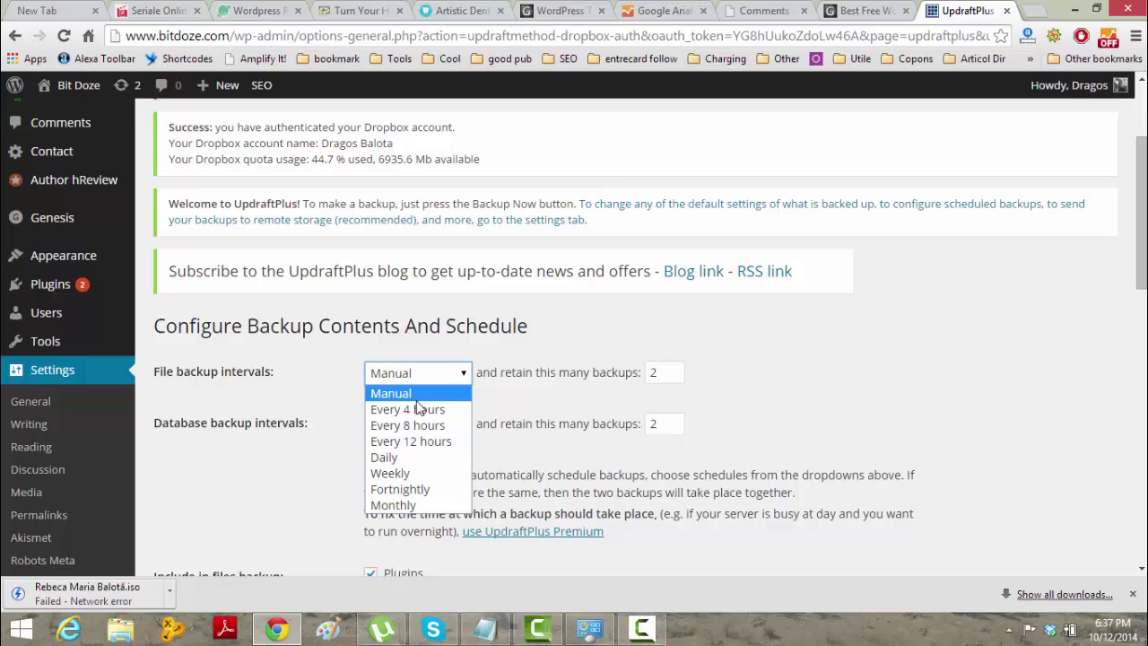
click(405, 457)
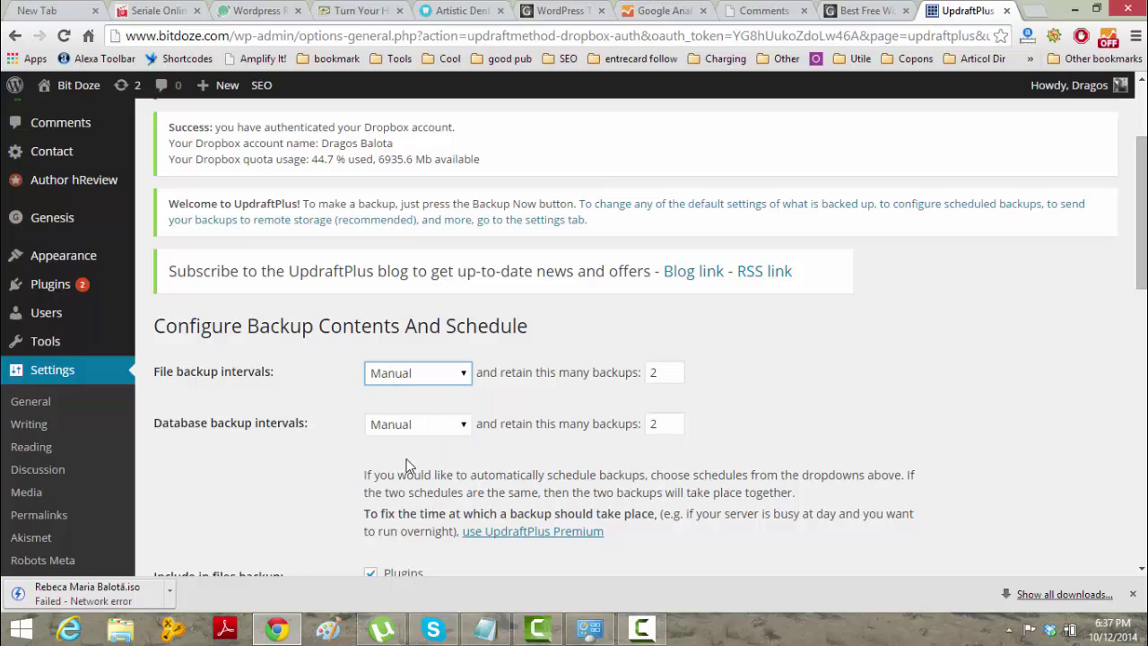
click(650, 373)
drag(650, 373, 638, 375)
text(6)
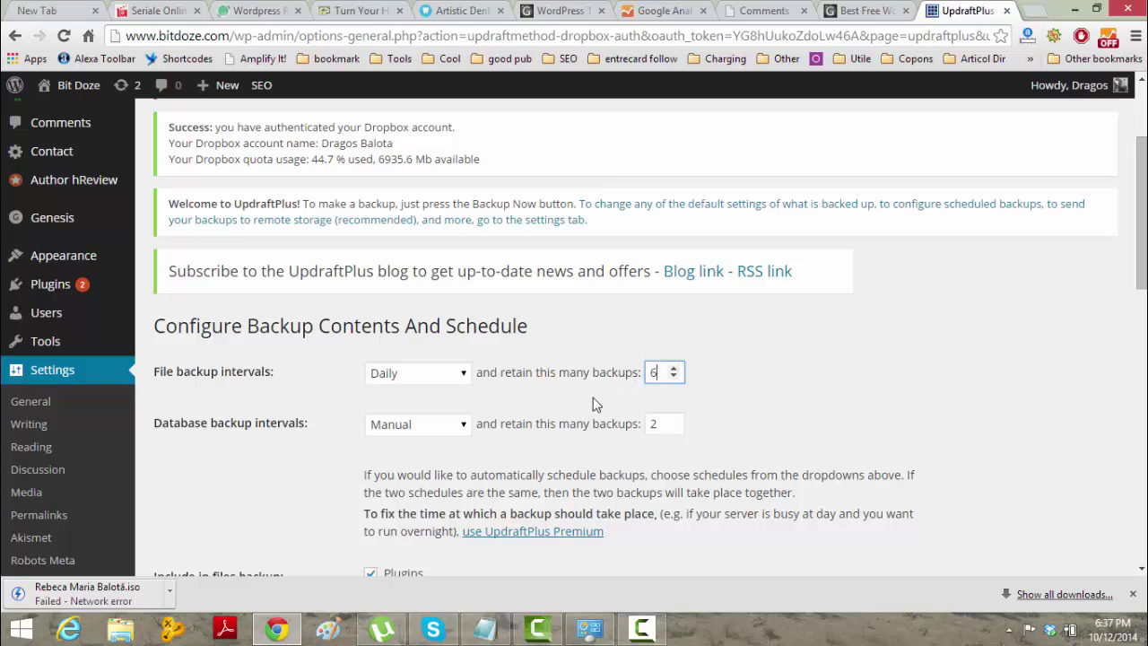
Step: Set database backups to Daily, keeping 3 copies
click(429, 427)
click(387, 508)
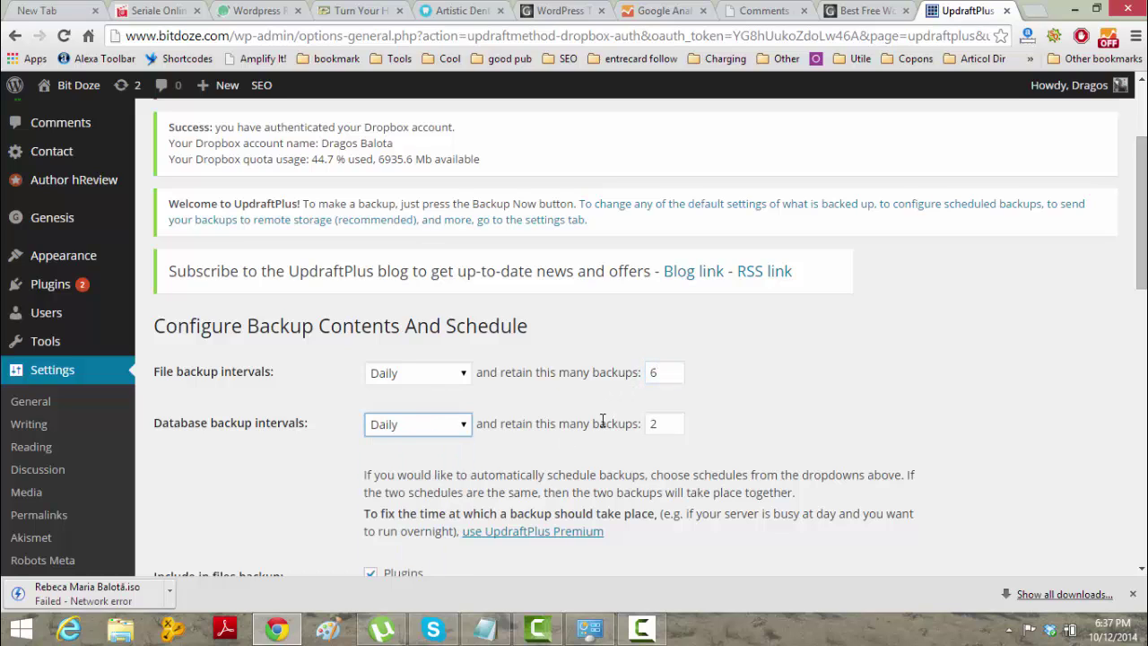
click(662, 425)
double_click(662, 425)
text(3)
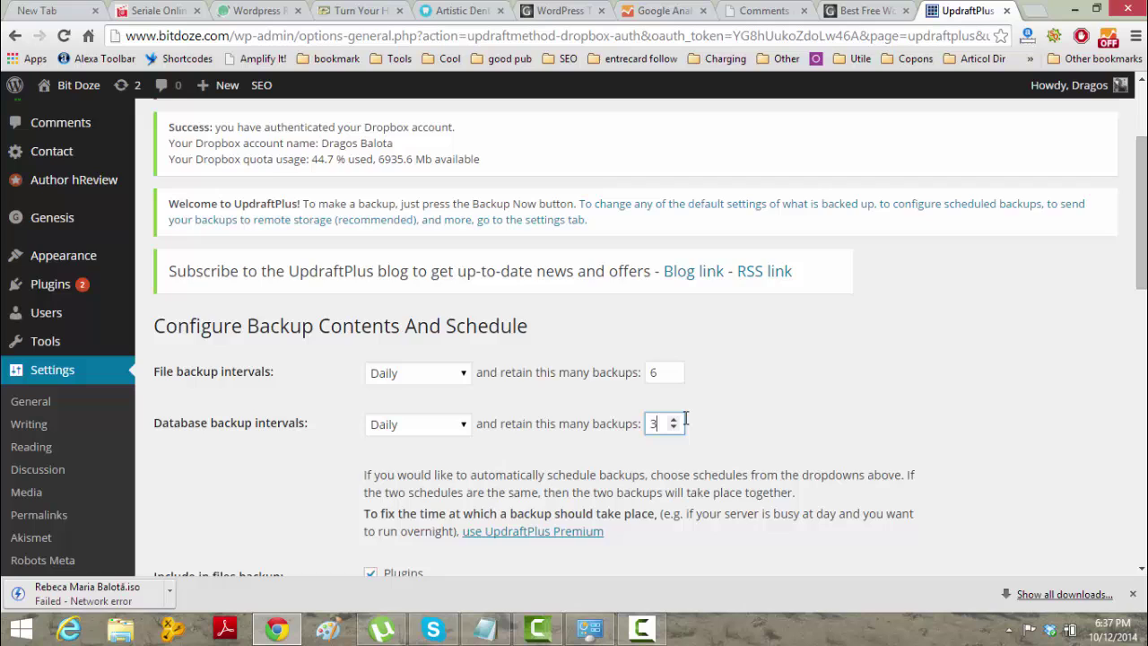
scroll(749, 417, down, 3)
scroll(749, 418, down, 4)
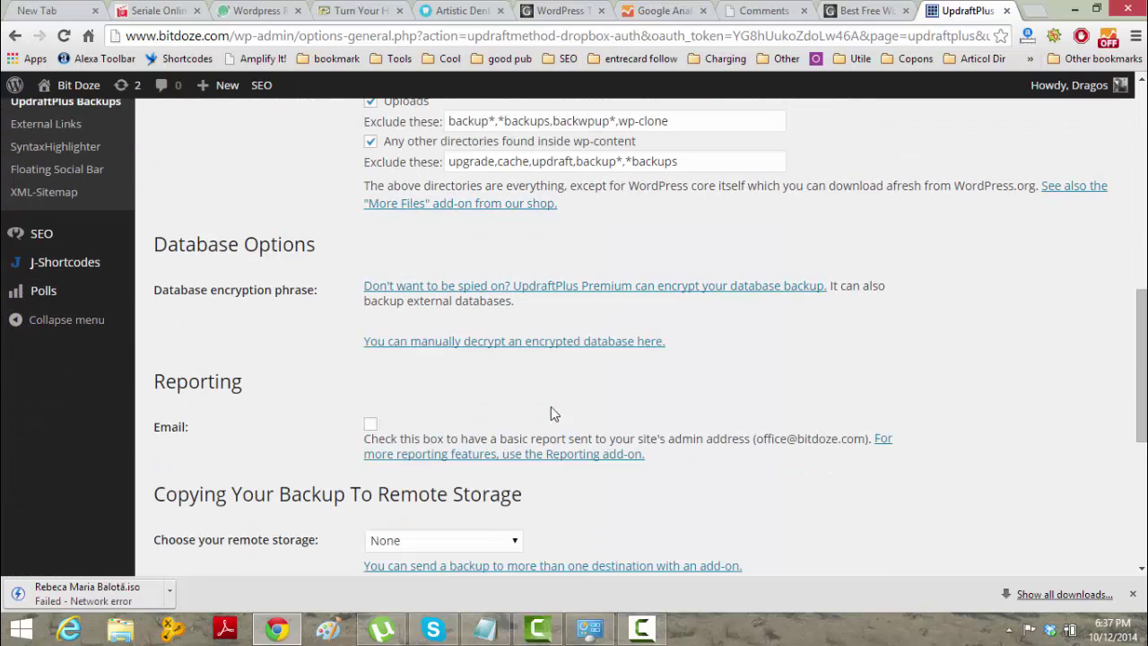
Step: Enable email reports, choose Dropbox storage, and save the settings
click(368, 422)
scroll(468, 379, down, 2)
scroll(468, 379, down, 2)
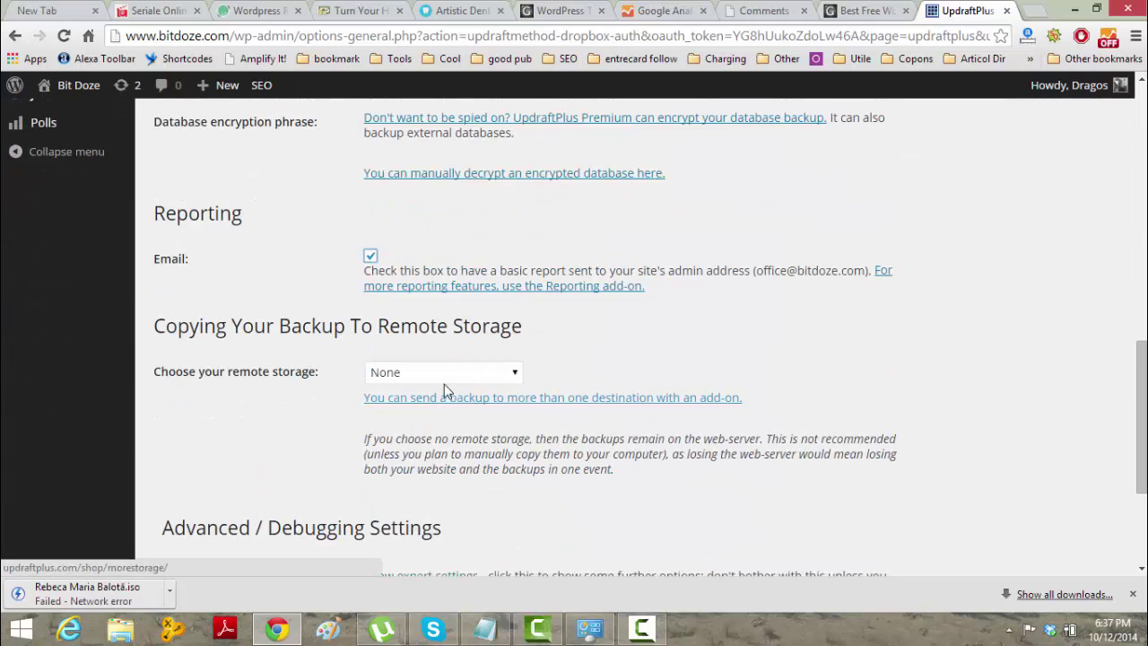
click(442, 372)
click(439, 408)
scroll(323, 346, down, 4)
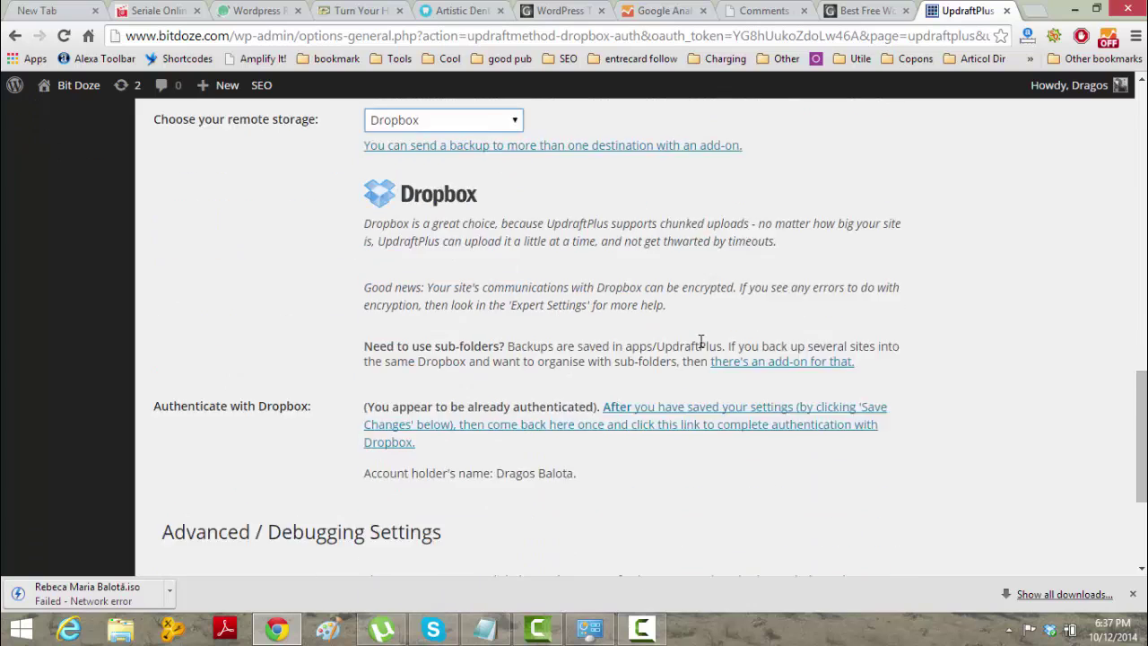
drag(533, 323, 518, 323)
scroll(515, 319, down, 2)
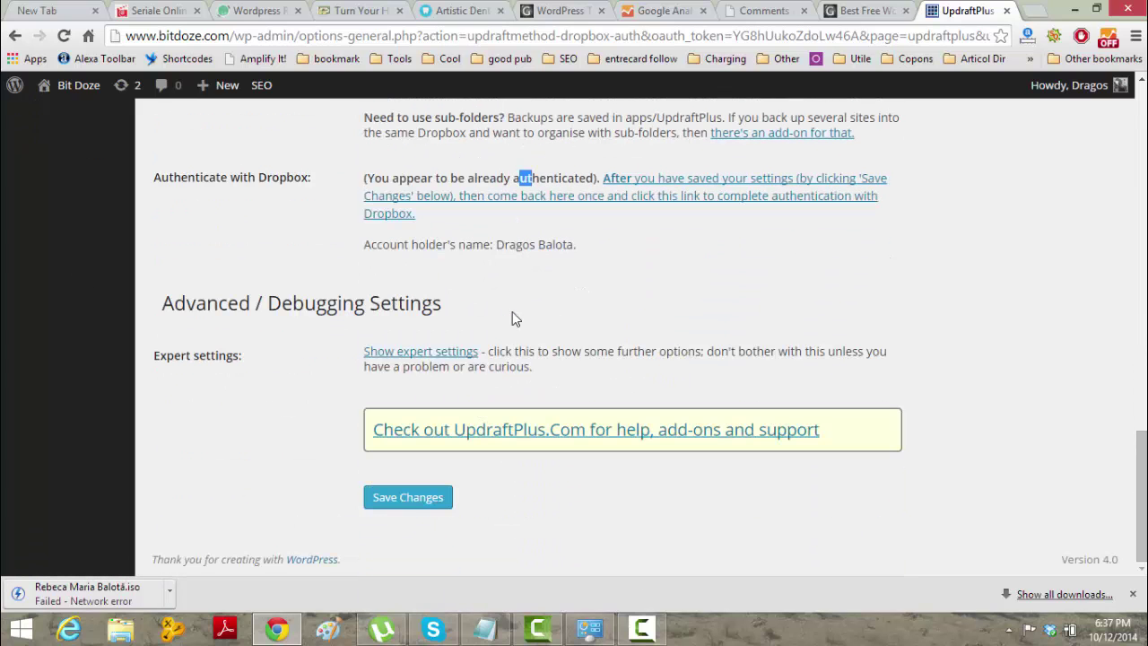
click(410, 499)
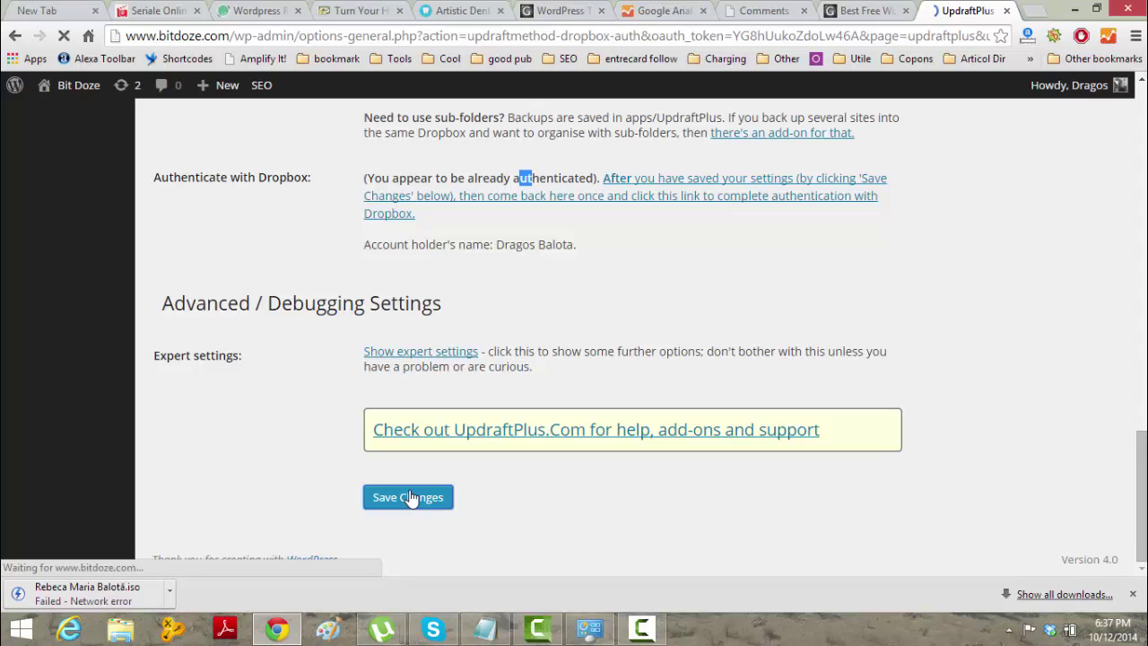
Step: Check the Current Status tab for the saved notice and next backups at 18:39
scroll(830, 299, down, 1)
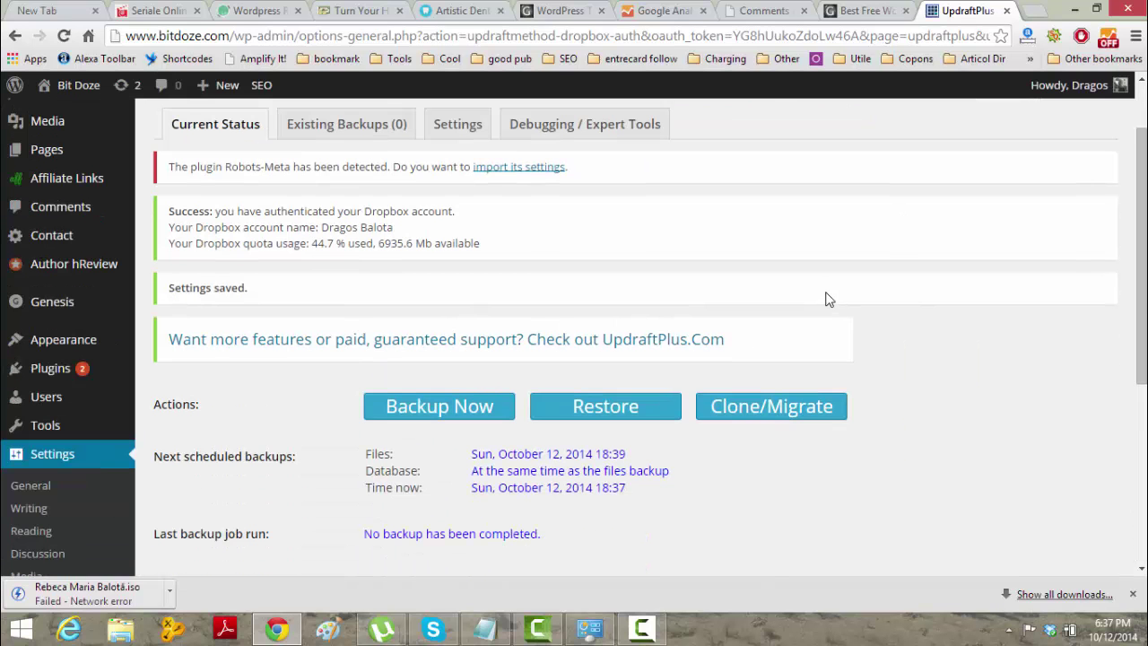
scroll(828, 299, up, 1)
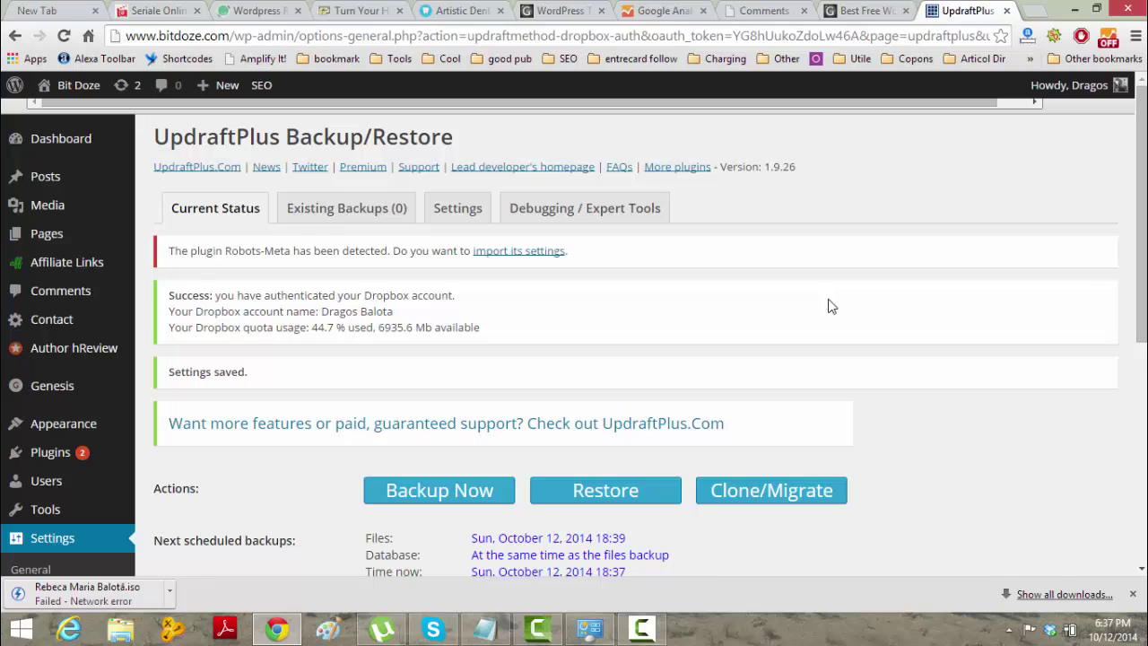
scroll(848, 287, down, 3)
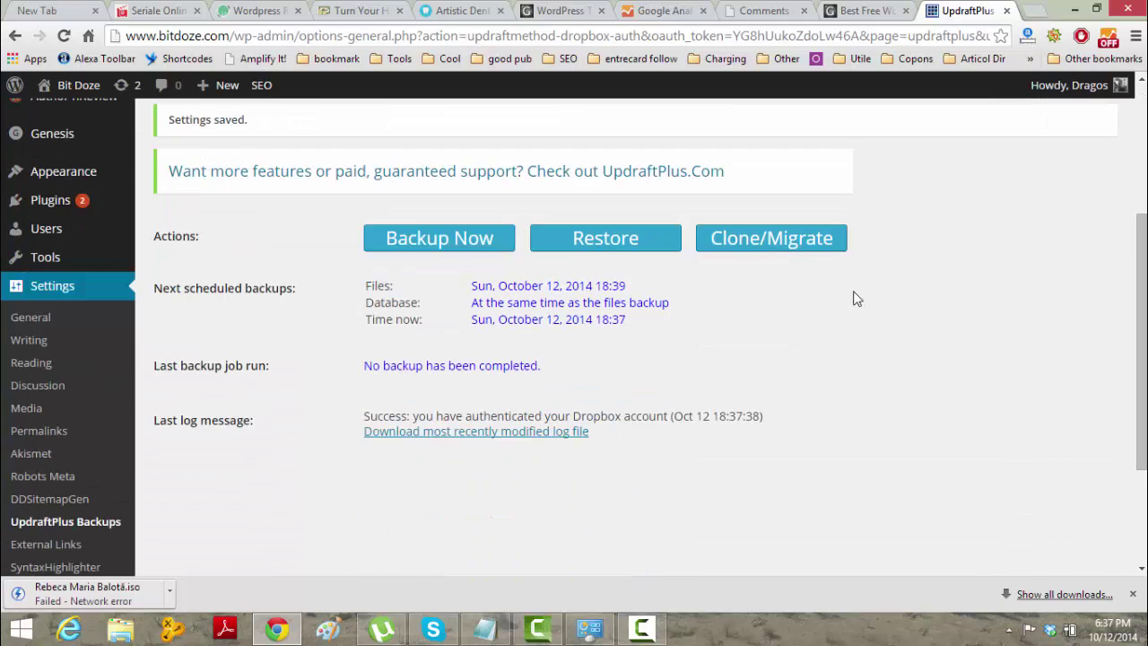
scroll(857, 331, up, 1)
scroll(857, 332, up, 1)
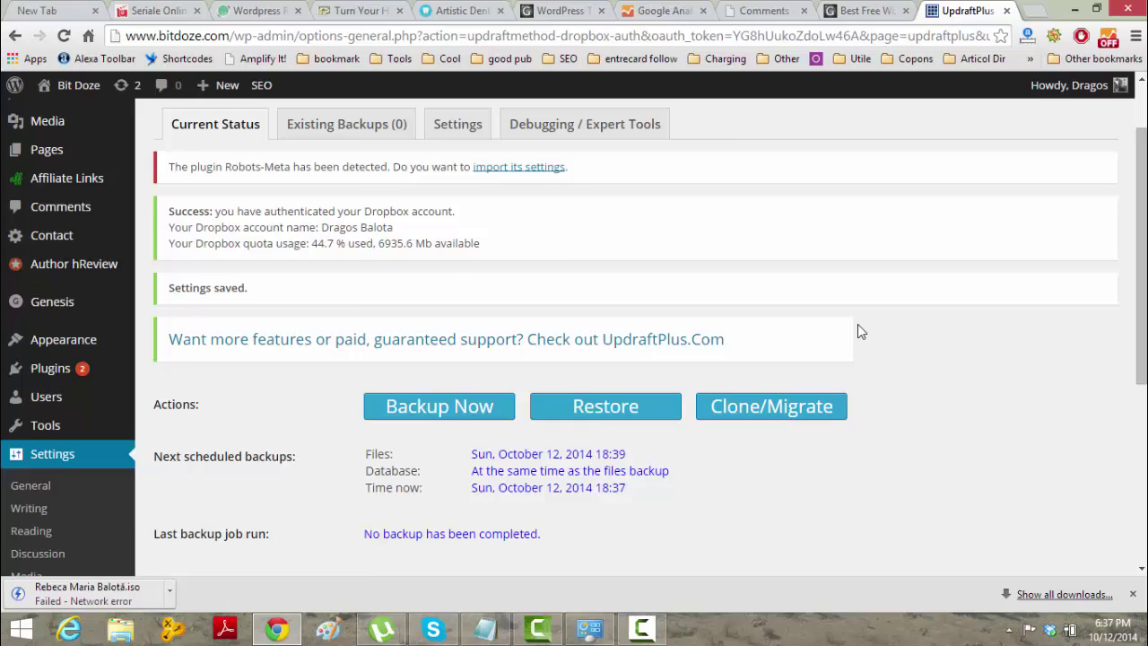
scroll(857, 332, up, 1)
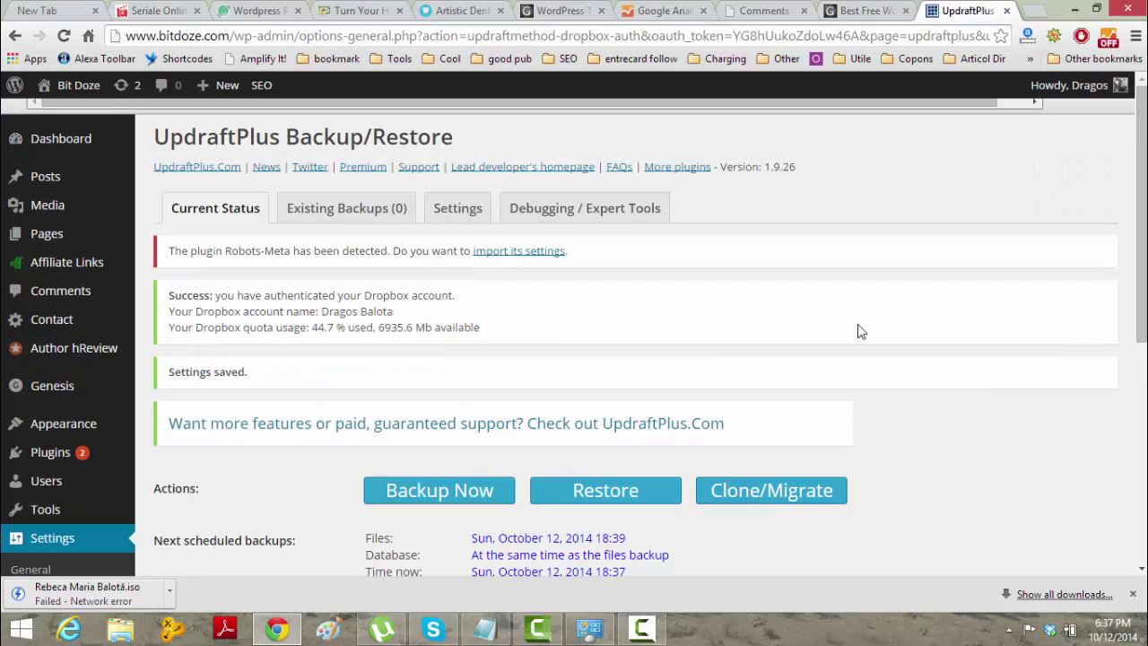
scroll(800, 261, down, 1)
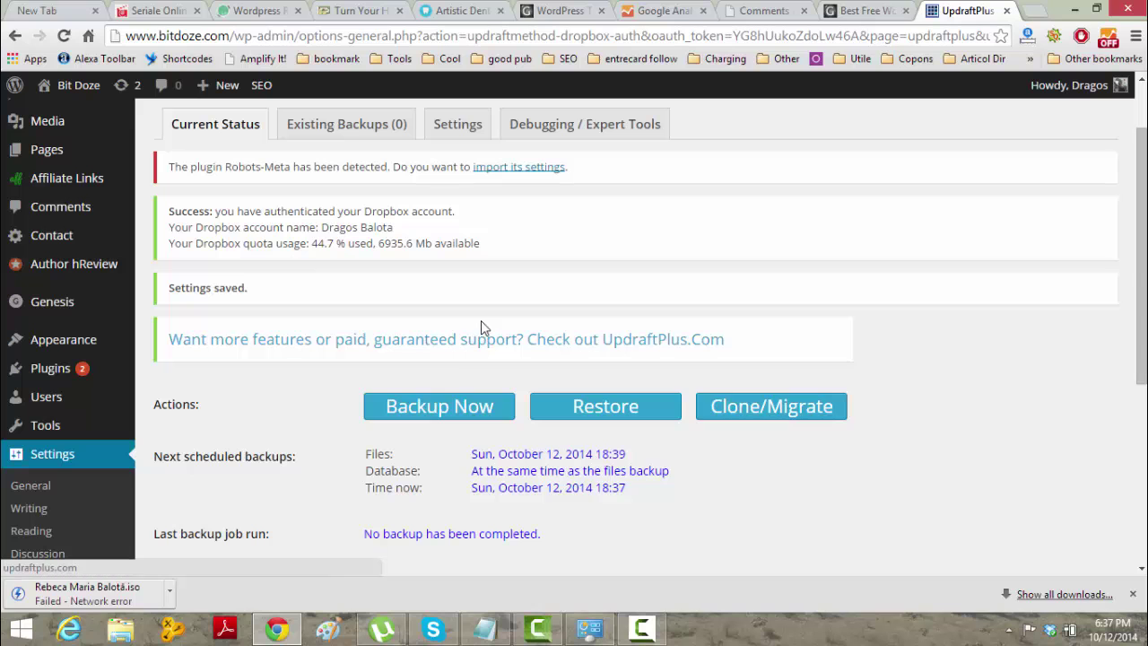
Step: Run a one-time Backup Now until the log reports completion at 18:52:06
click(402, 409)
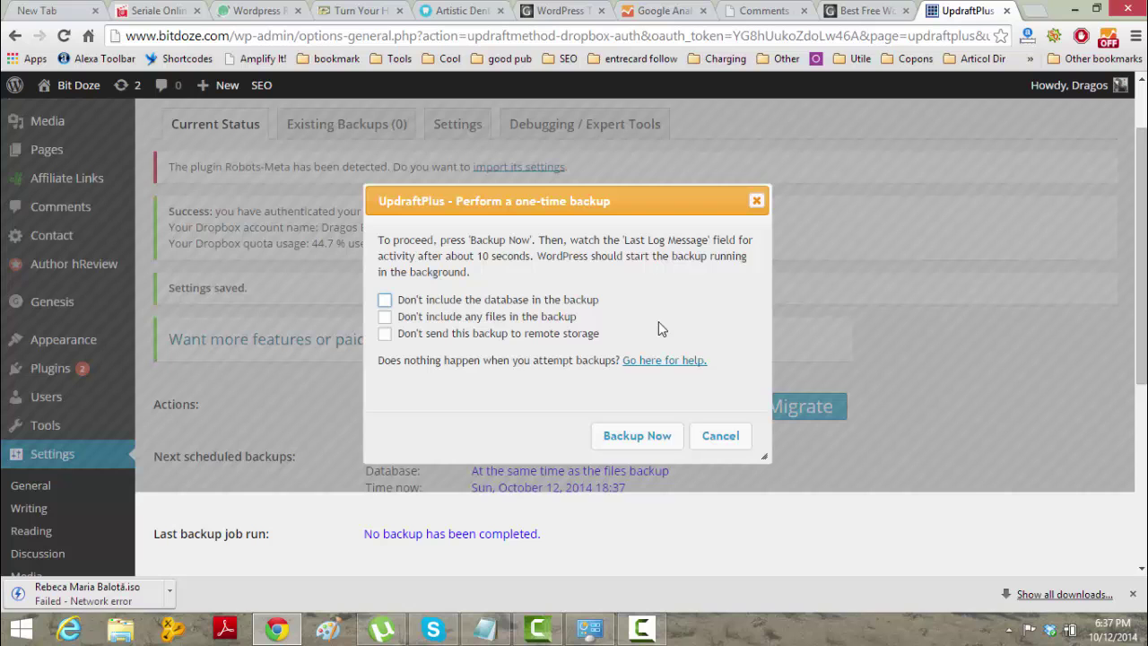
click(638, 438)
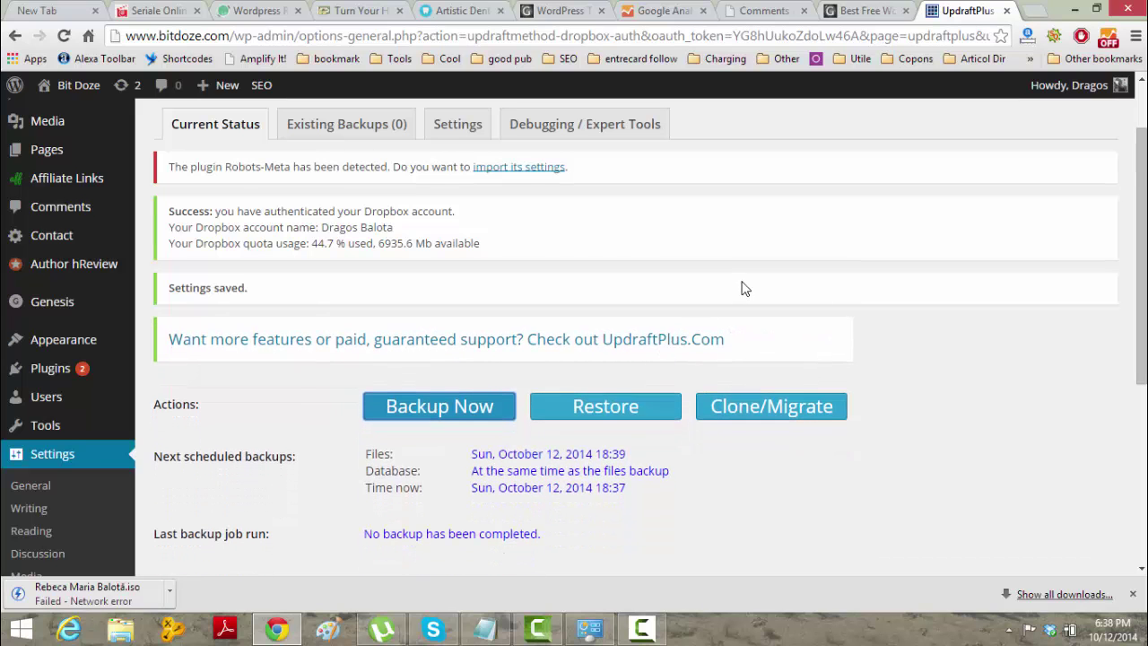
scroll(743, 287, down, 1)
scroll(901, 395, down, 2)
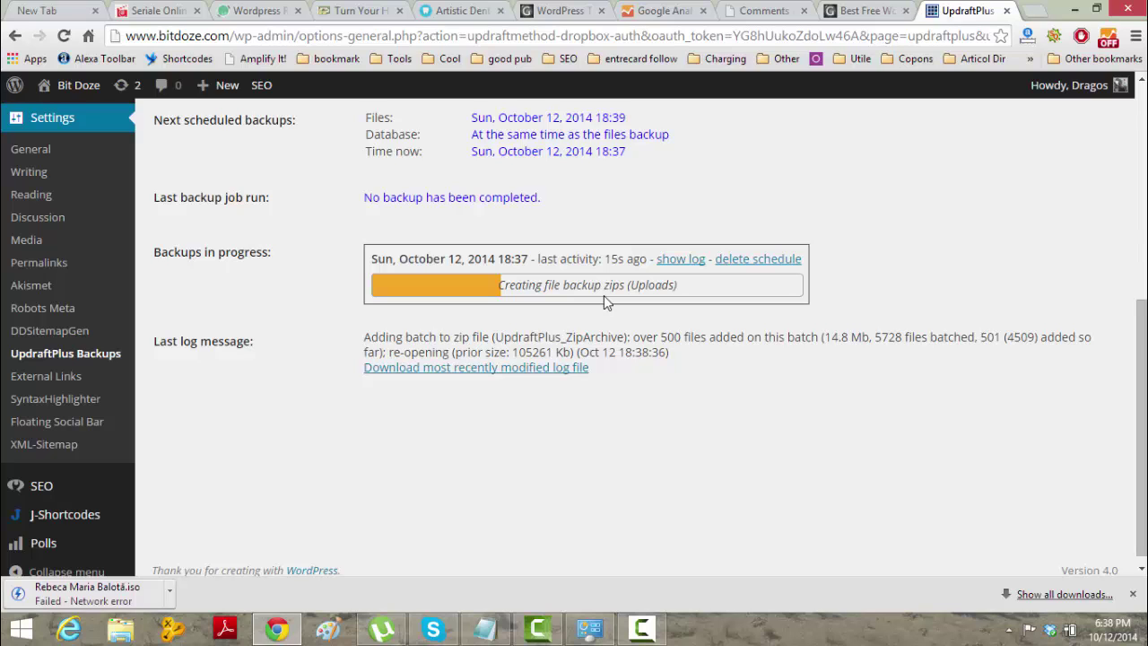
click(1007, 630)
click(643, 629)
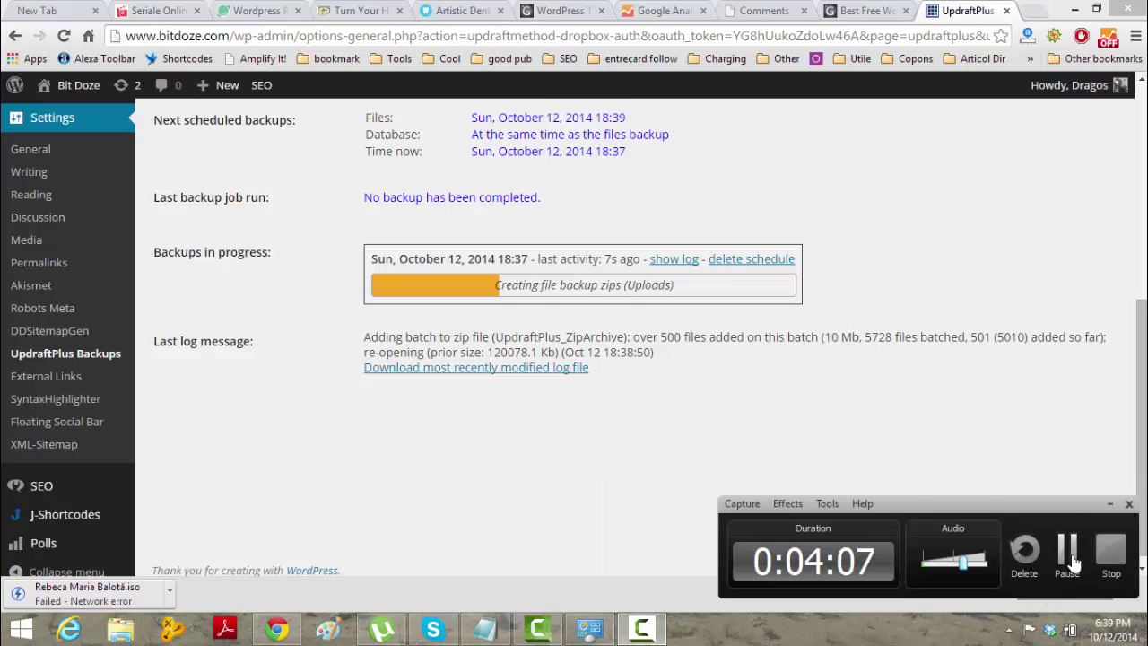
click(1070, 557)
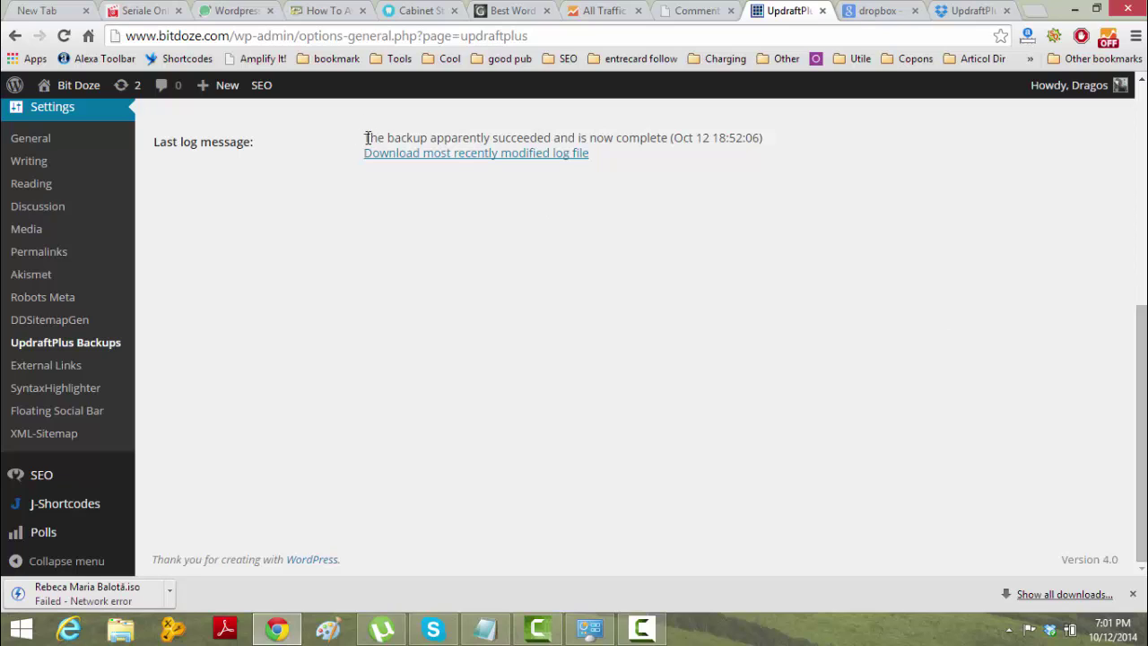
drag(366, 137, 770, 138)
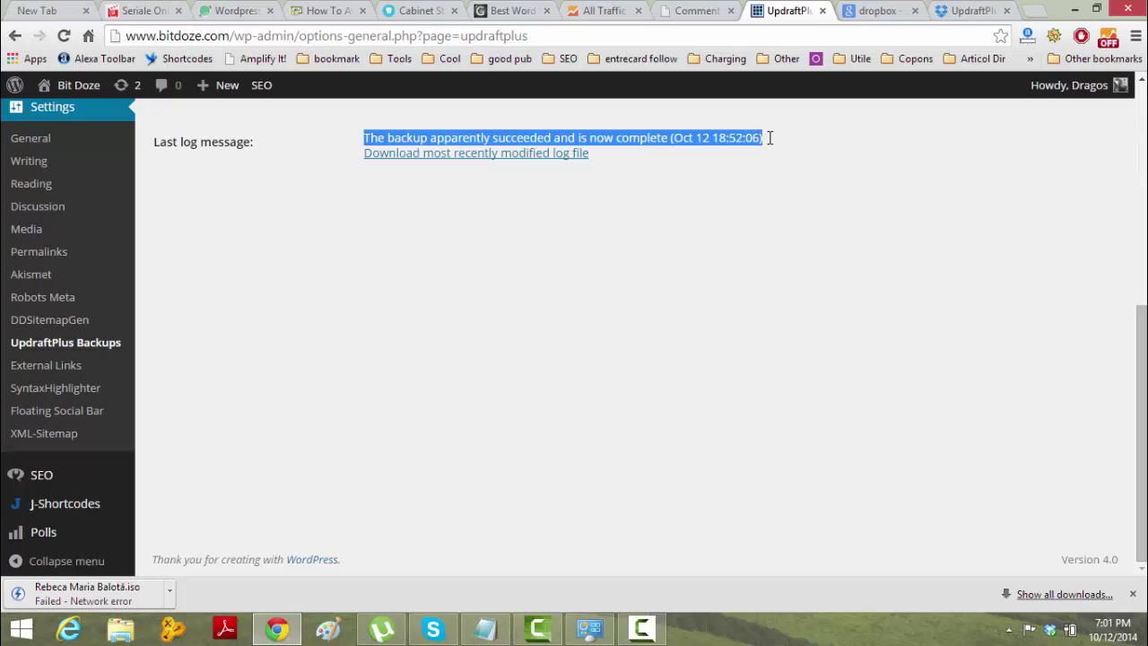
Step: Browse in File Explorer to the Dropbox Apps\UpdraftPlus folder
click(131, 635)
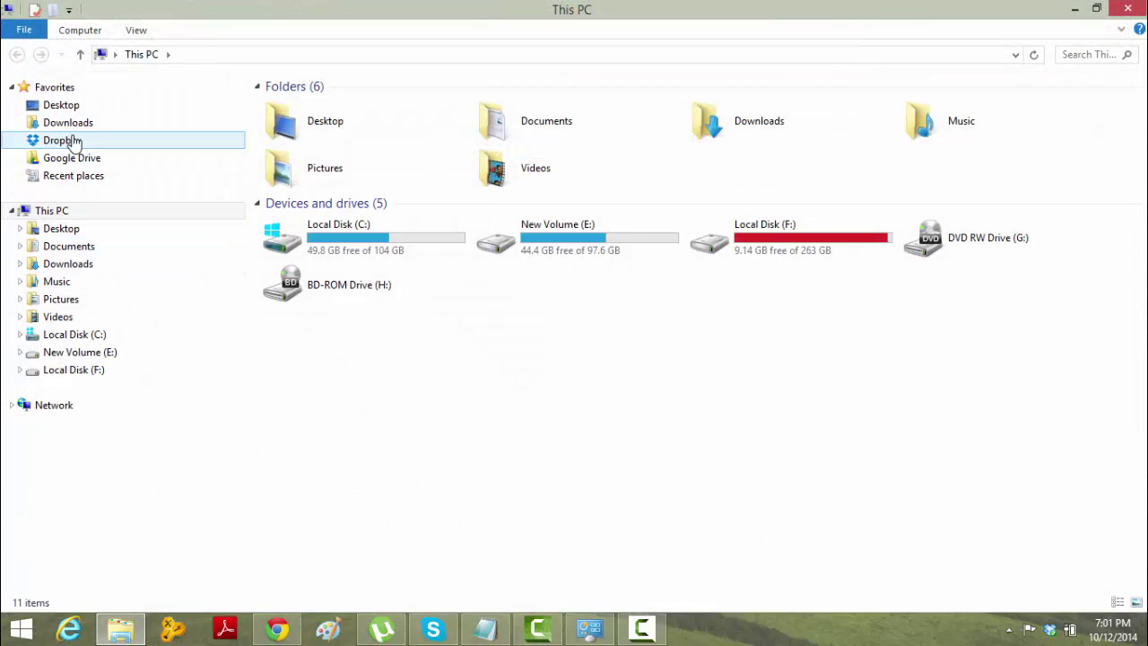
click(73, 141)
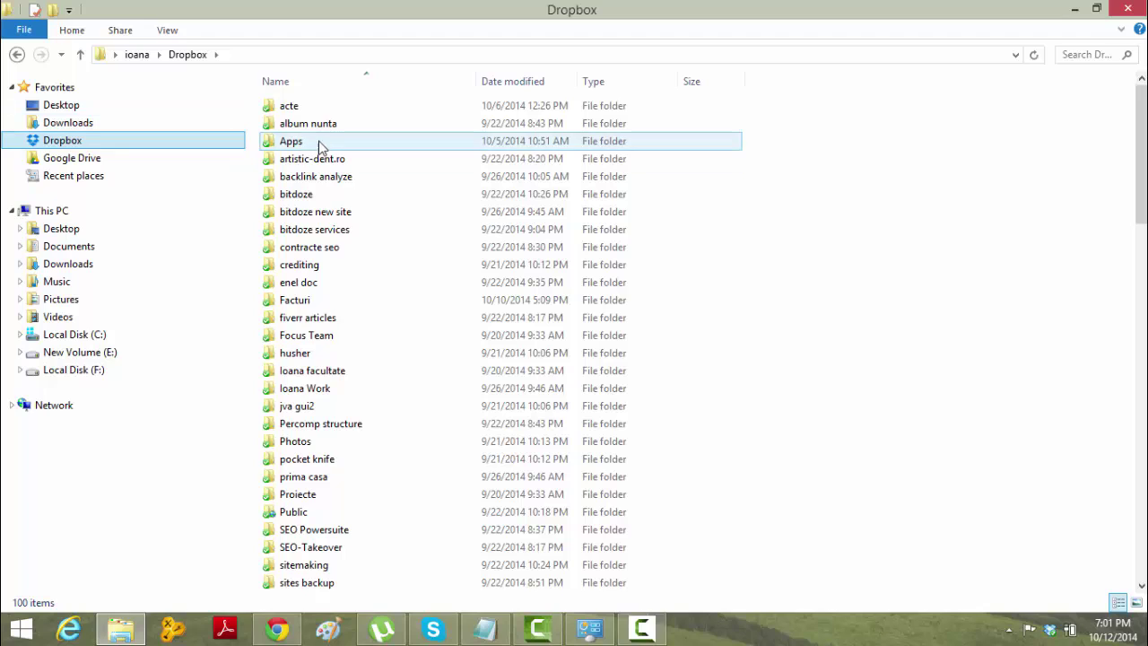
mouse_move(290, 141)
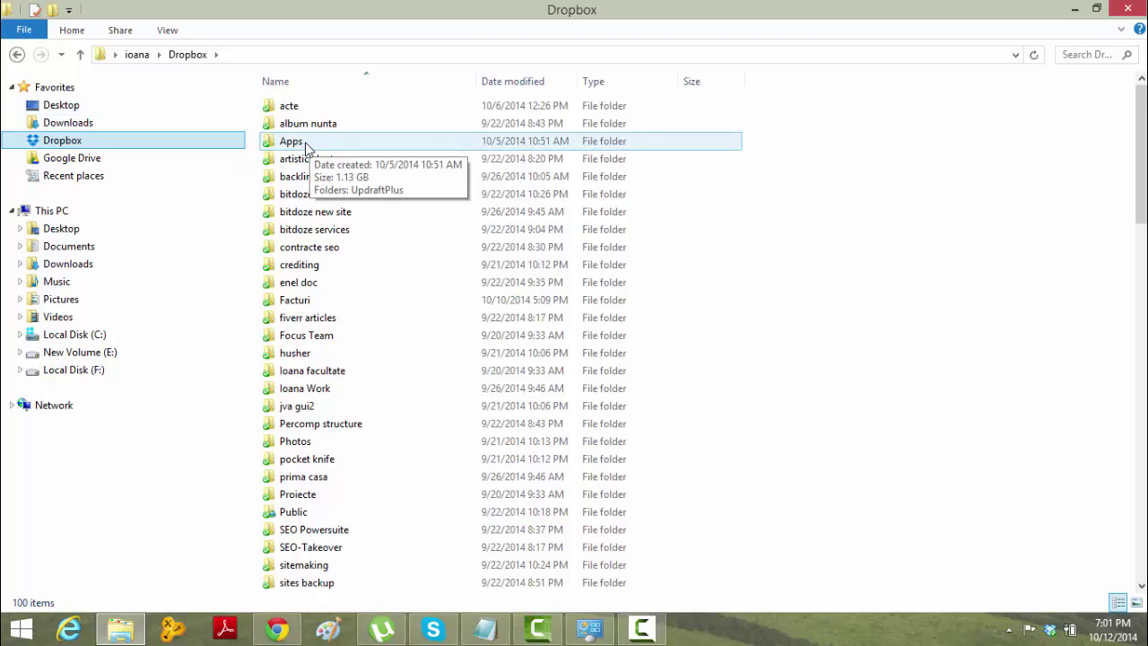
double_click(305, 143)
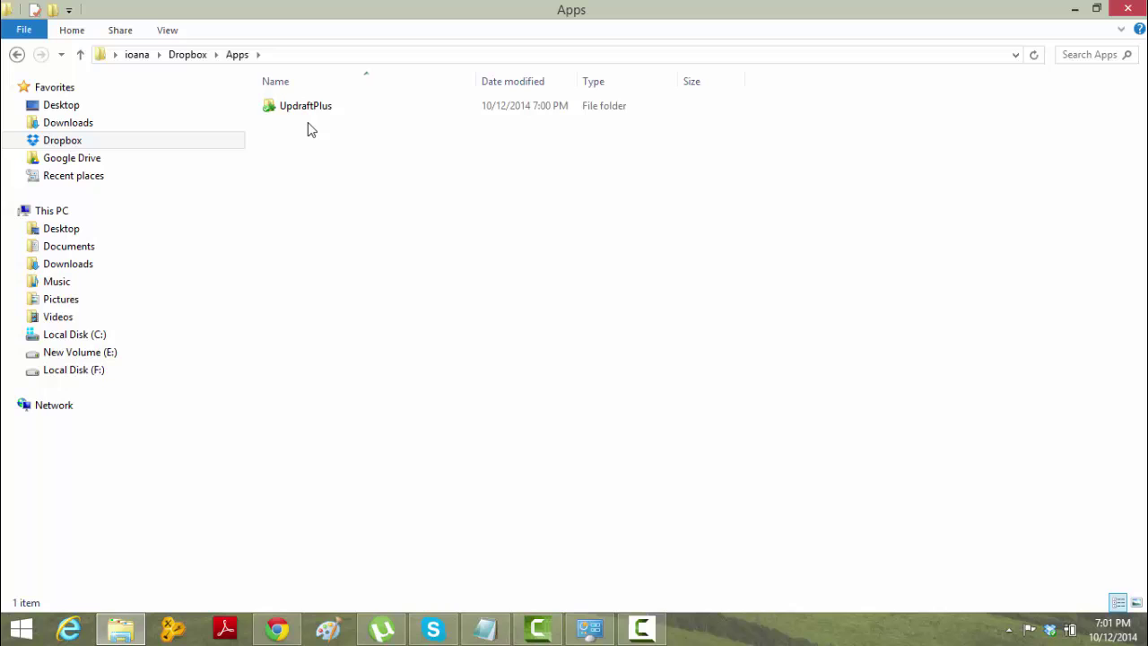
double_click(314, 115)
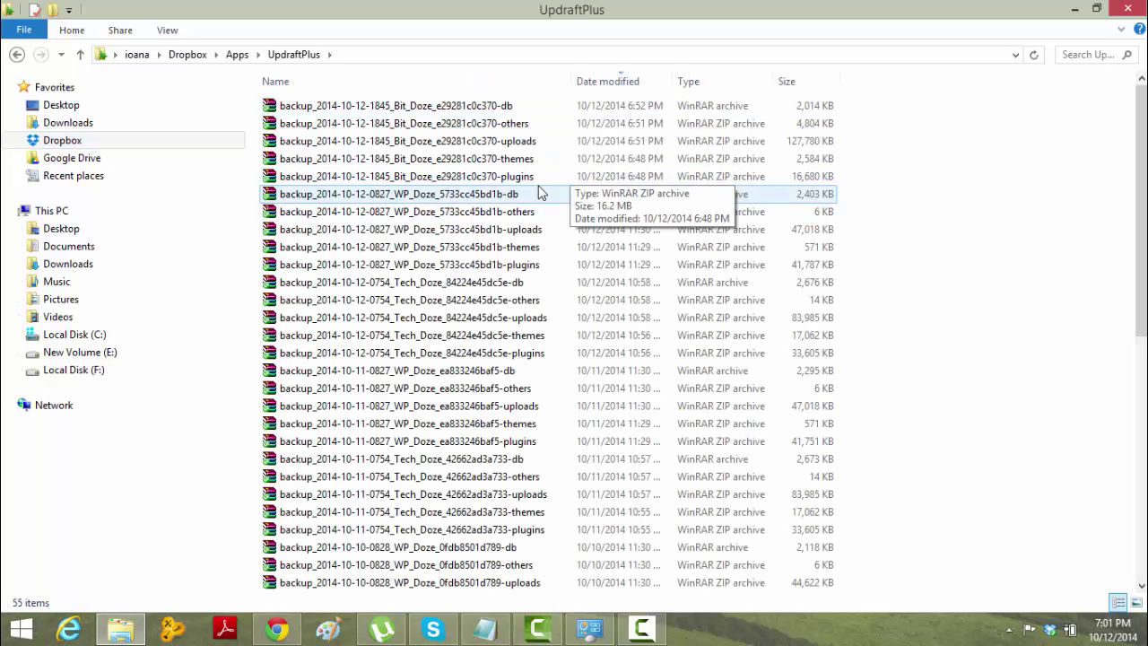
click(448, 111)
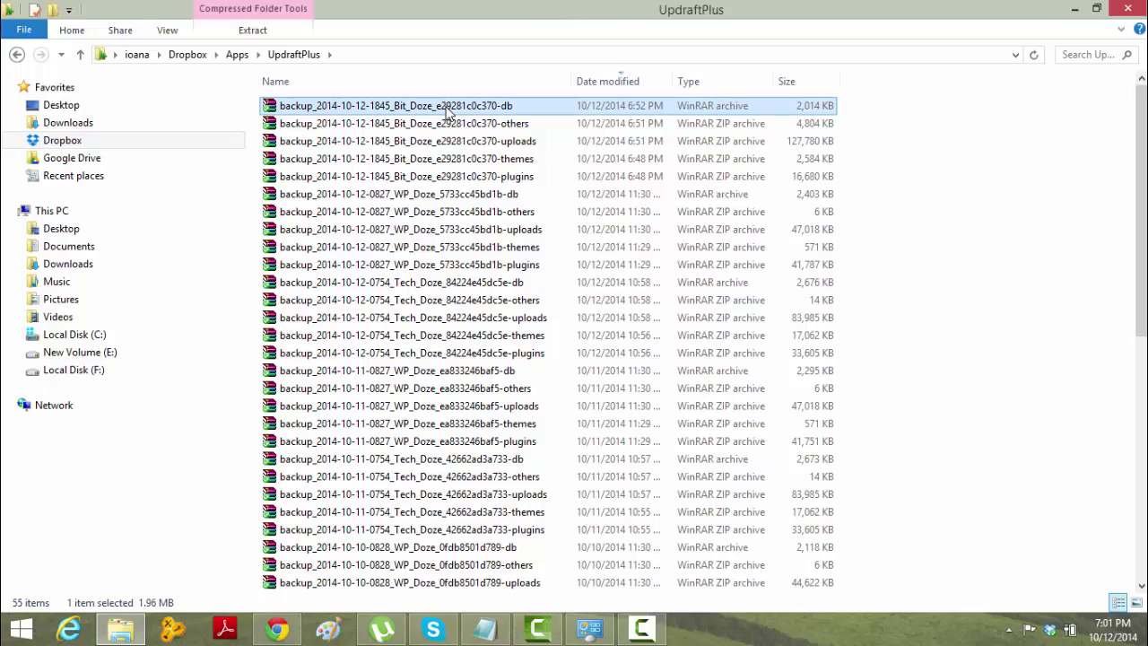
click(437, 128)
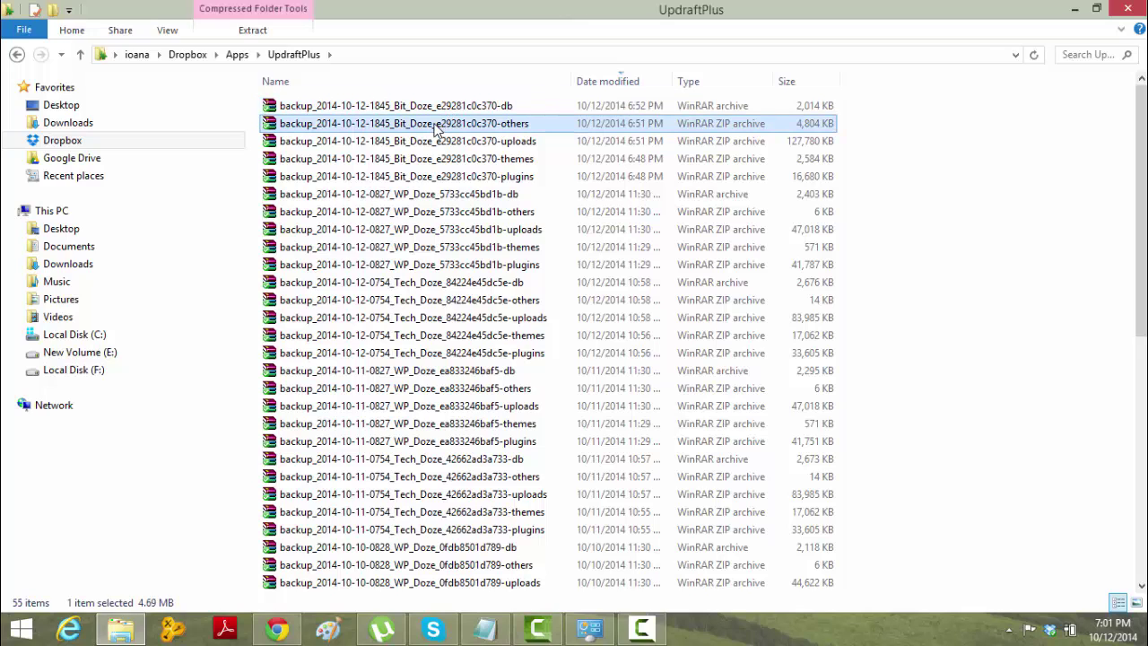
click(442, 111)
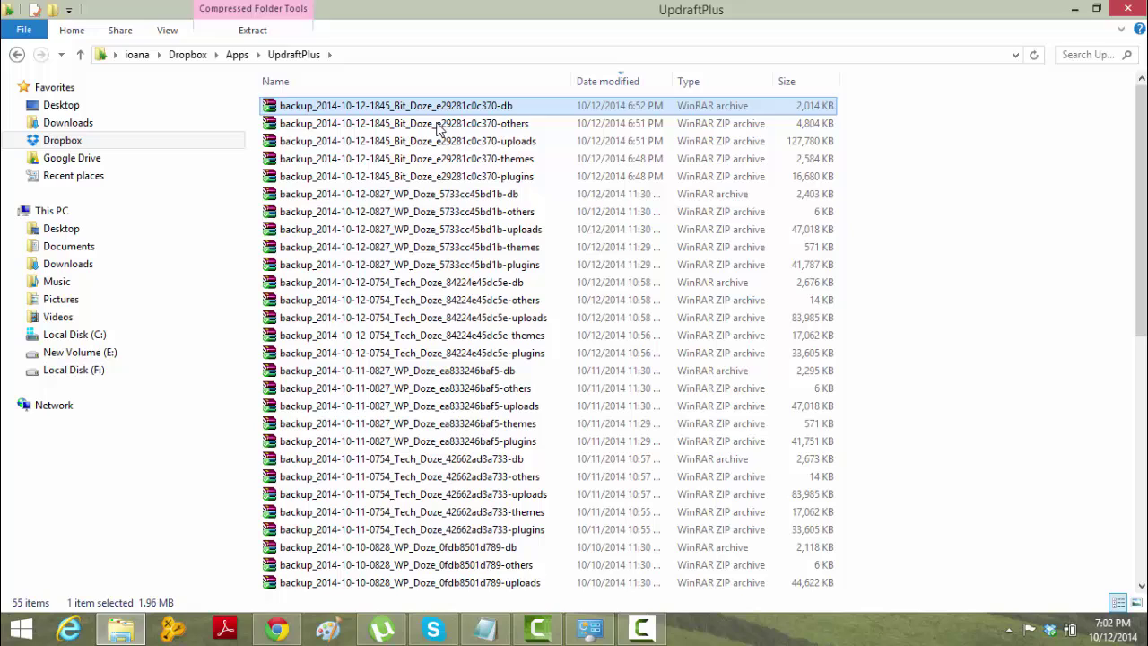
click(457, 149)
click(459, 162)
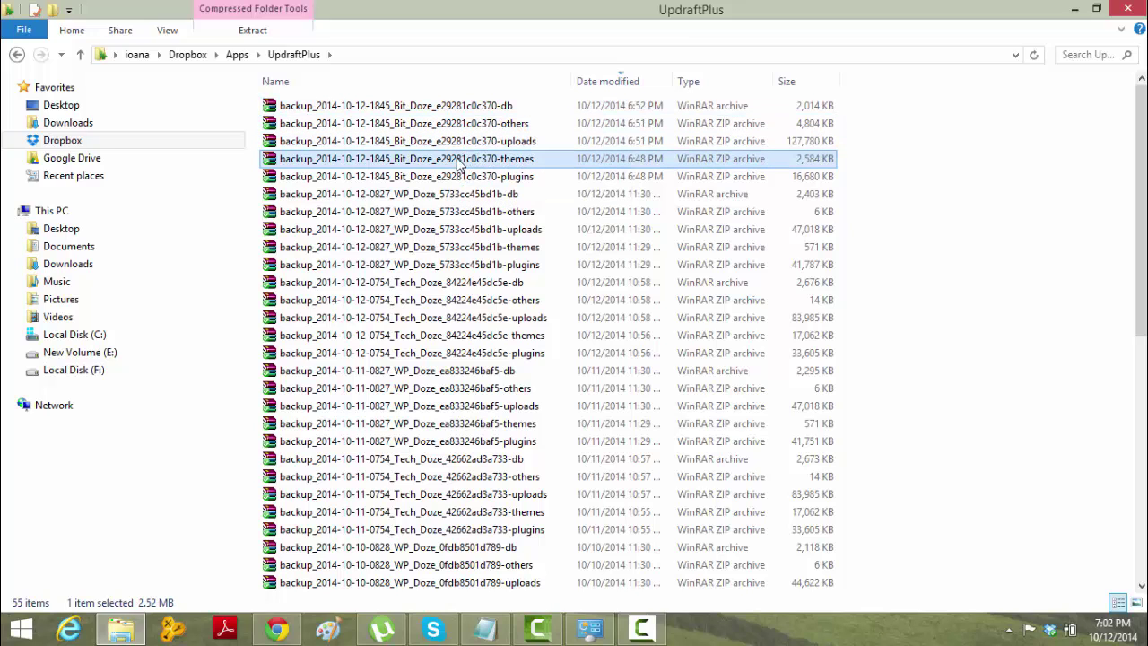
click(435, 179)
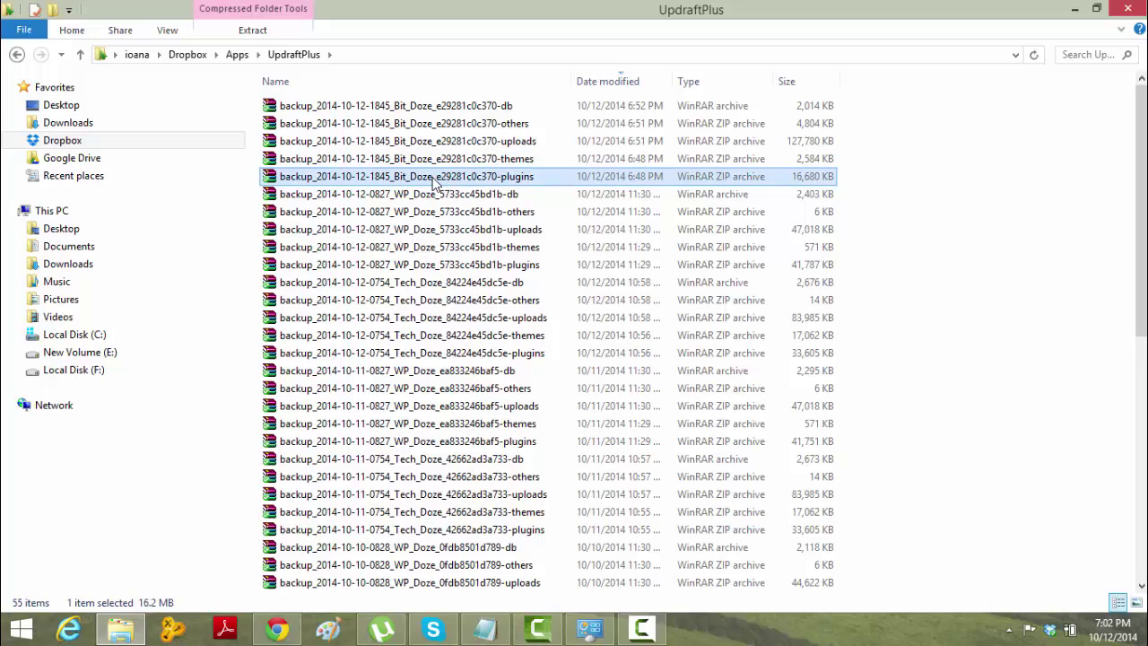